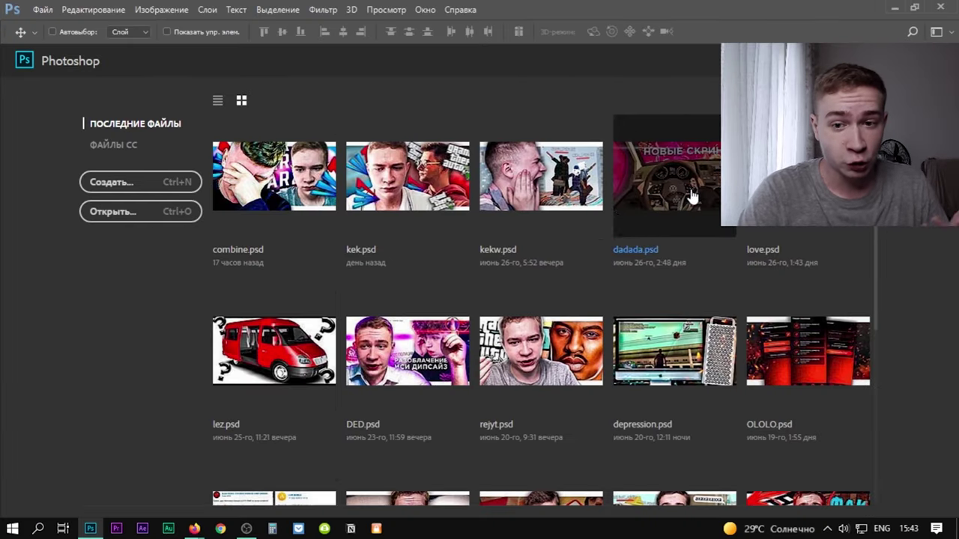
Look over the recent files on the start screen and start creating a new document.
scroll(487, 257, down, 4)
scroll(286, 312, up, 4)
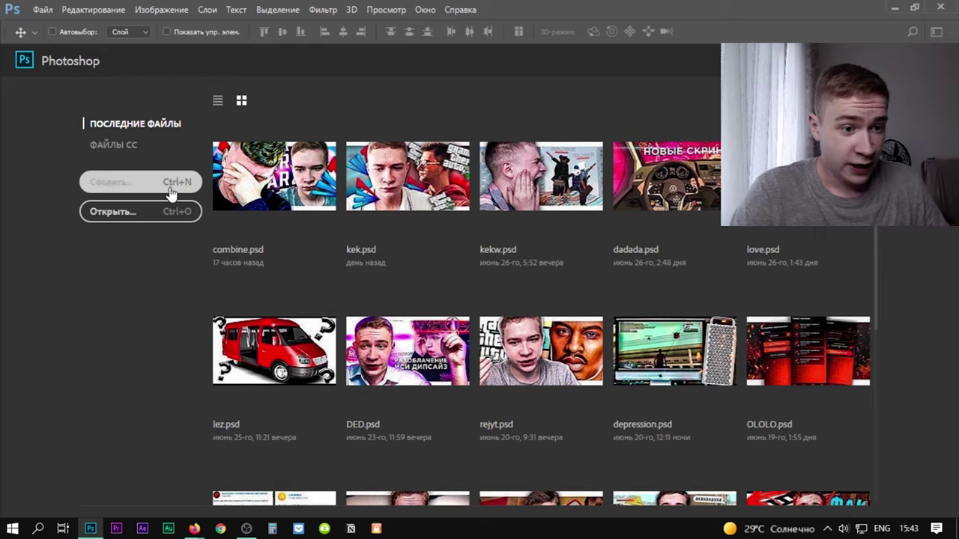
click(110, 190)
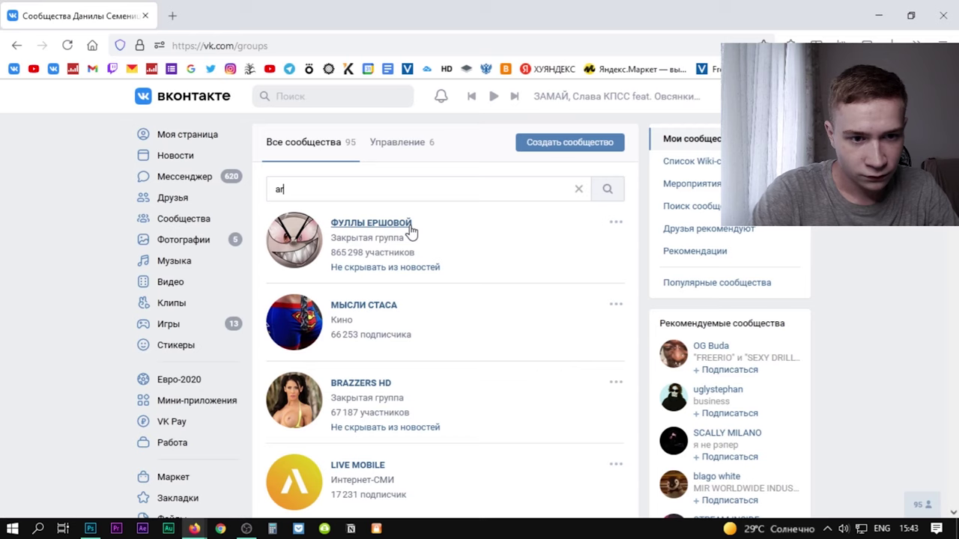
Search the VK communities for "arizo" and open the SAMP: Arizona Role Play community.
text(izo)
click(297, 247)
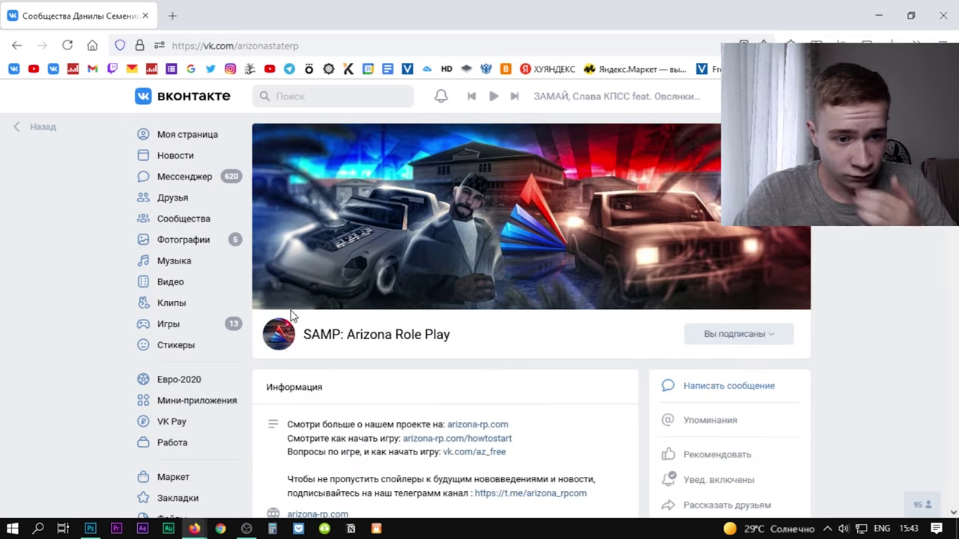
Open the community's avatar and browse its previous logo photos, ending back at the newest avatar.
click(279, 332)
key(Right)
key(Right)
key(Right)
key(Right)
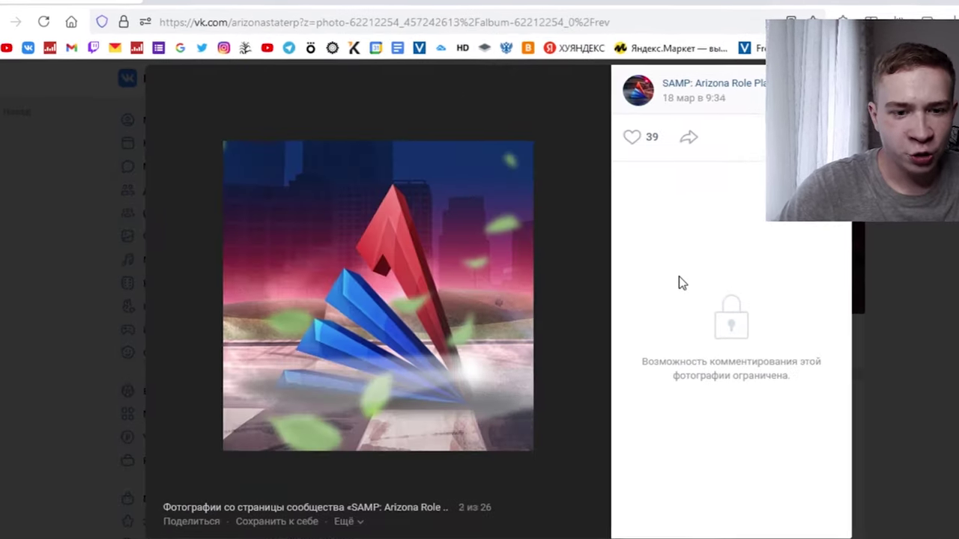
key(Right)
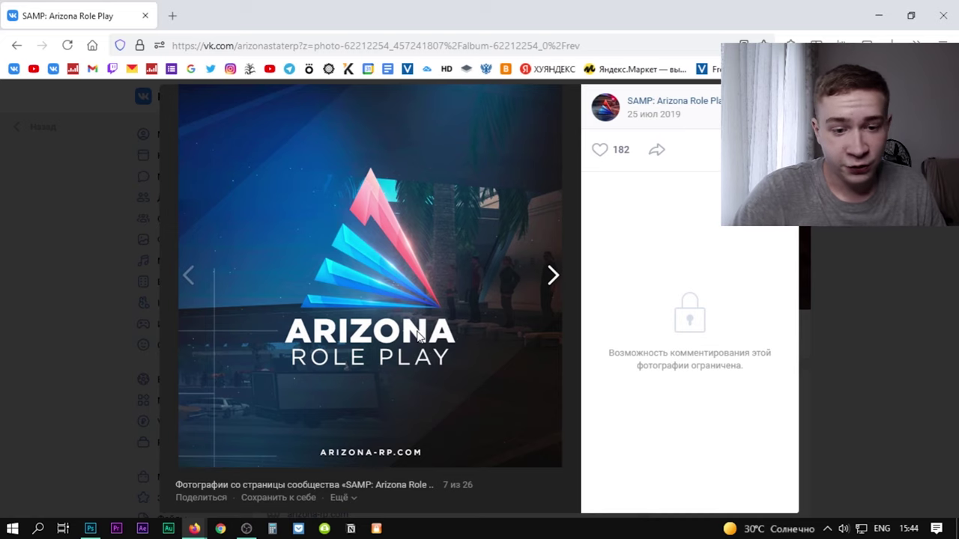
click(417, 335)
click(417, 336)
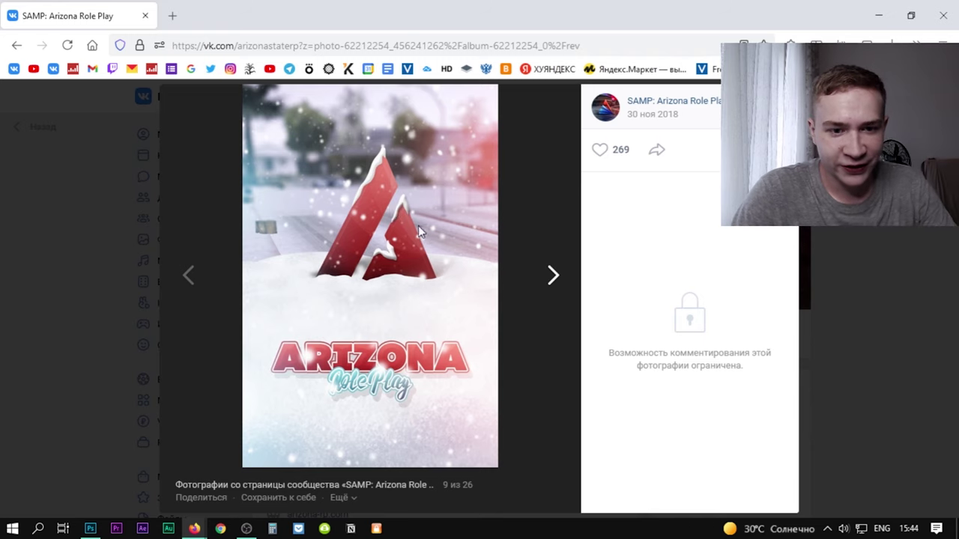
key(Left)
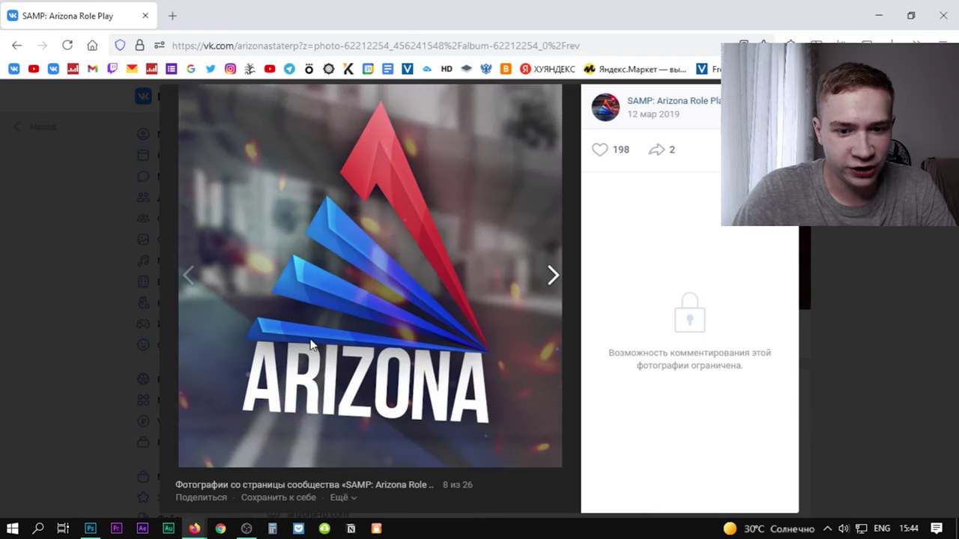
key(Left)
key(Left)
key(Left)
key(Left)
key(Left)
key(Left)
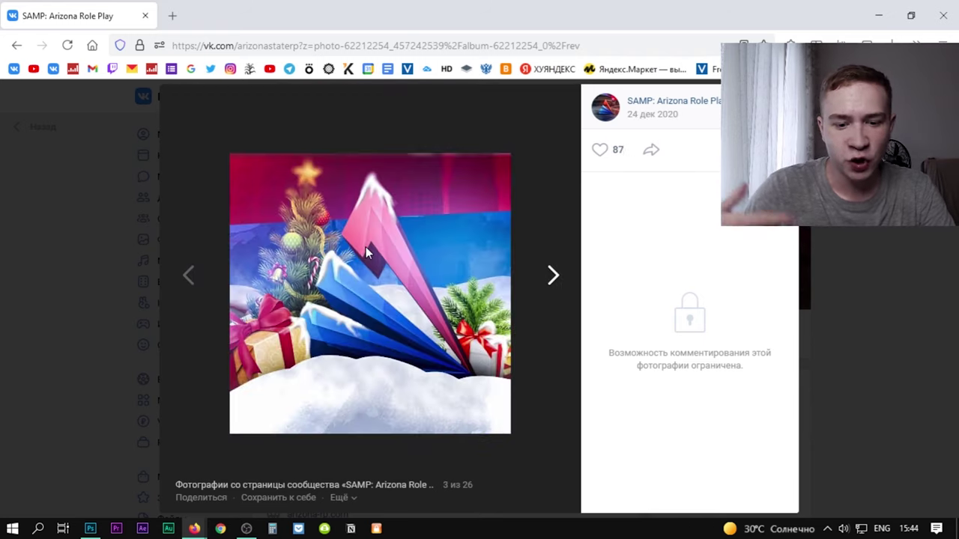
key(Left)
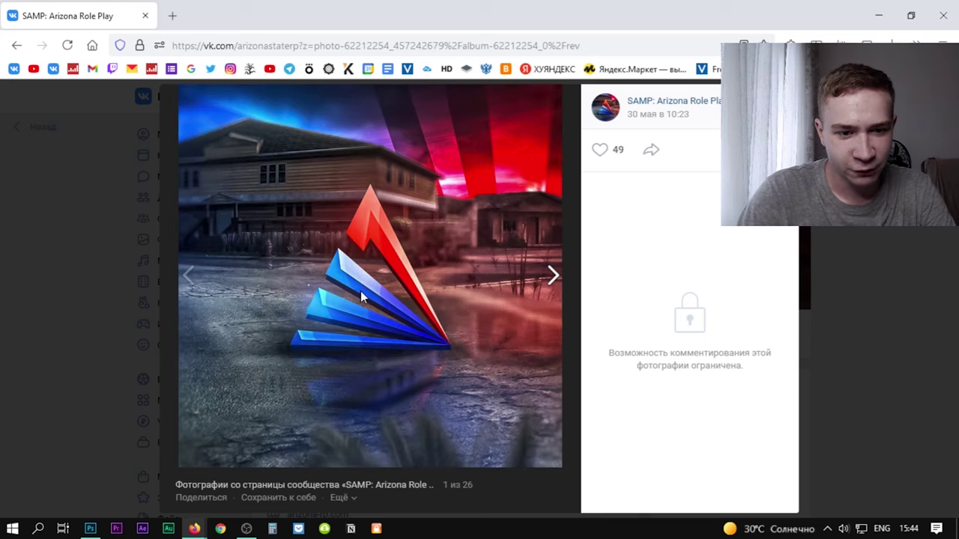
Copy the newest community avatar, paste it into the blank Photoshop document and move it to the upper-left corner of the canvas.
right_click(366, 247)
click(410, 303)
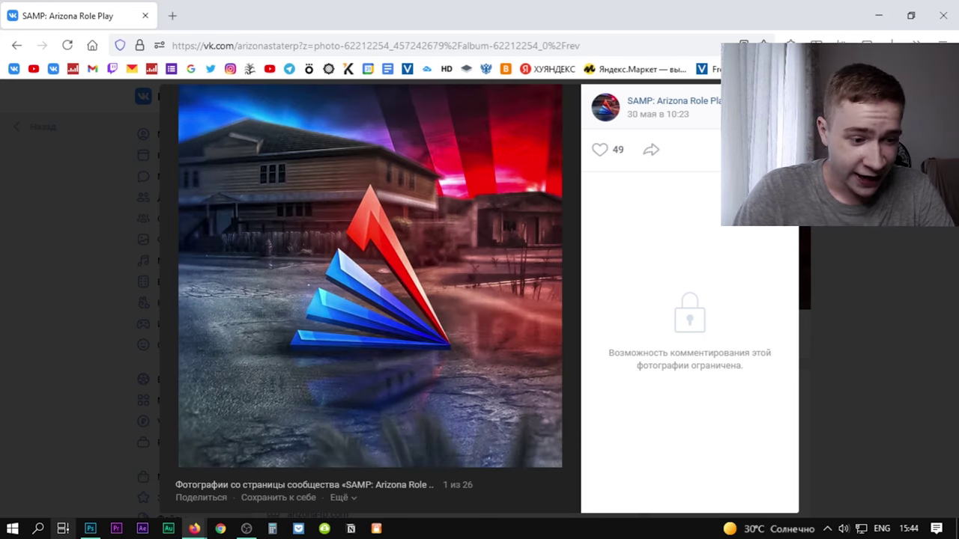
click(90, 529)
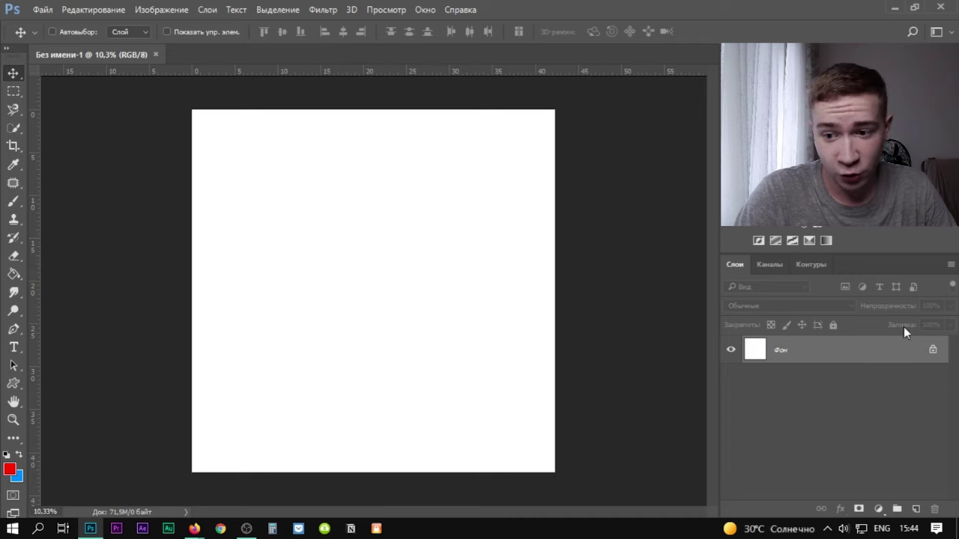
key(ctrl+v)
drag(413, 281, 283, 165)
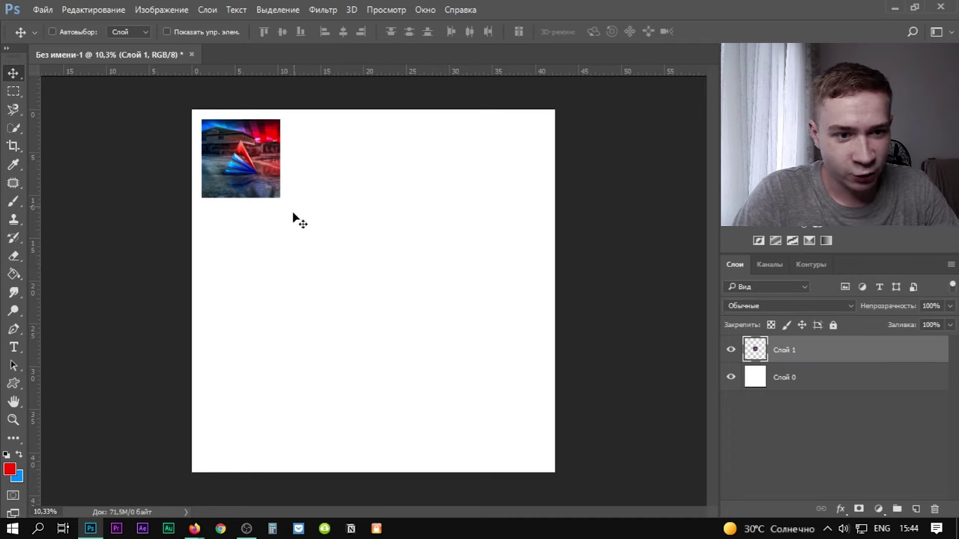
Enlarge the pasted avatar to about 26 cm square and position it in the upper-left part of the canvas.
key(ctrl+t)
drag(277, 202, 349, 303)
key(Return)
drag(364, 268, 350, 242)
scroll(328, 244, down, 1)
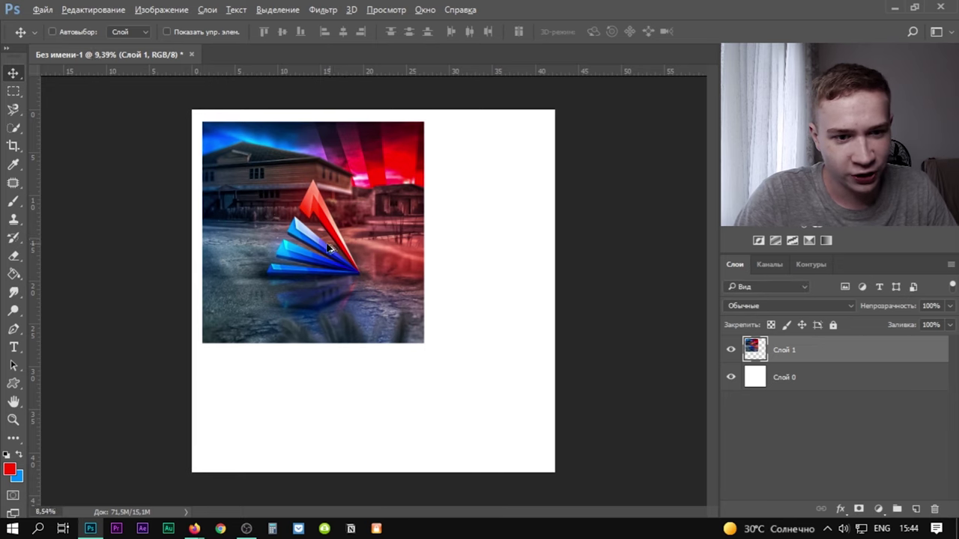
scroll(212, 195, up, 10)
scroll(341, 212, down, 3)
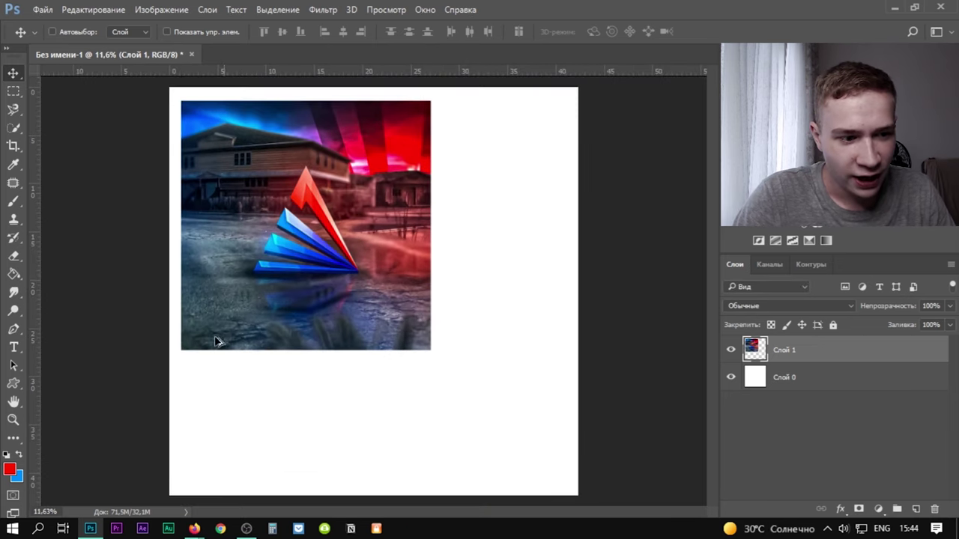
Switch from the custom shape tool to the Rectangle tool.
key(u)
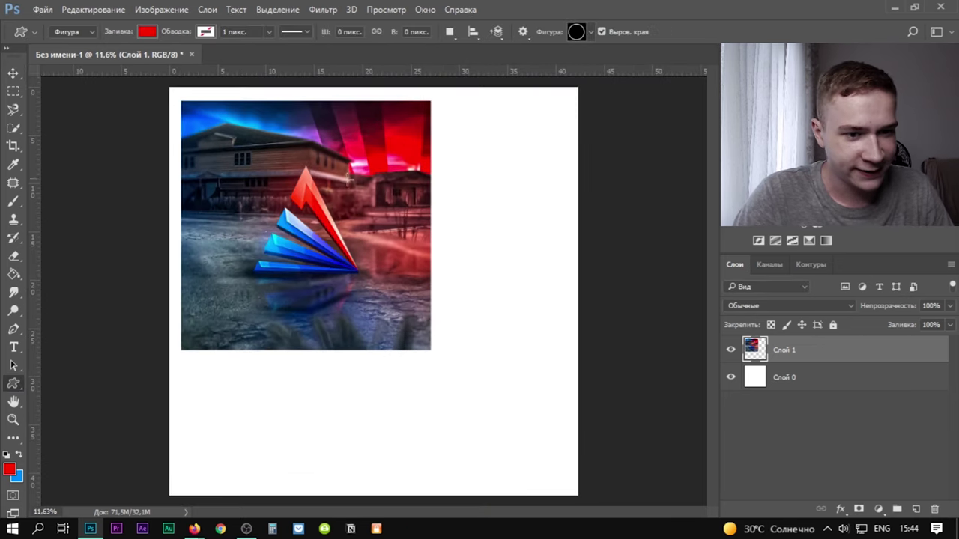
right_click(15, 385)
click(95, 383)
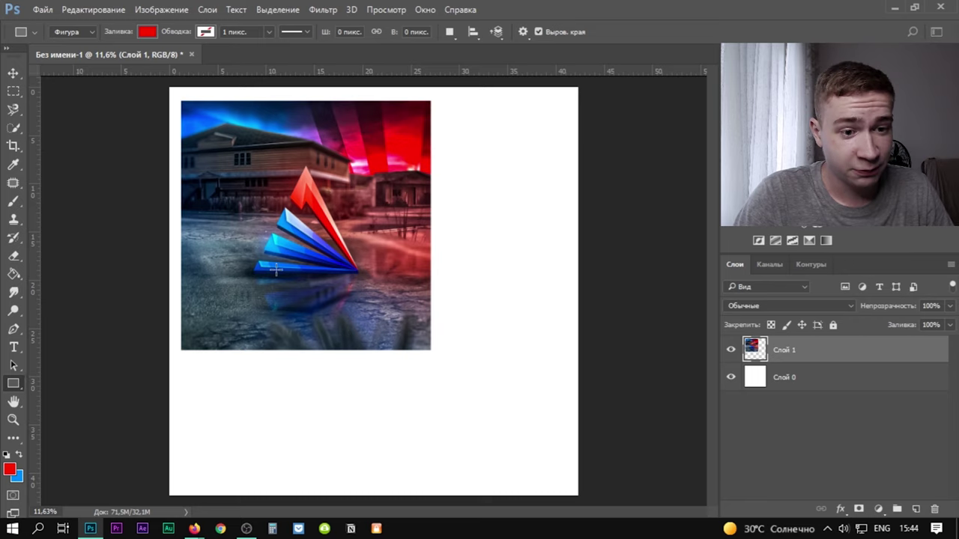
Examine the blue and red blades of the logo in the reference image up close.
scroll(299, 243, down, 3)
scroll(262, 253, up, 2)
scroll(261, 258, down, 2)
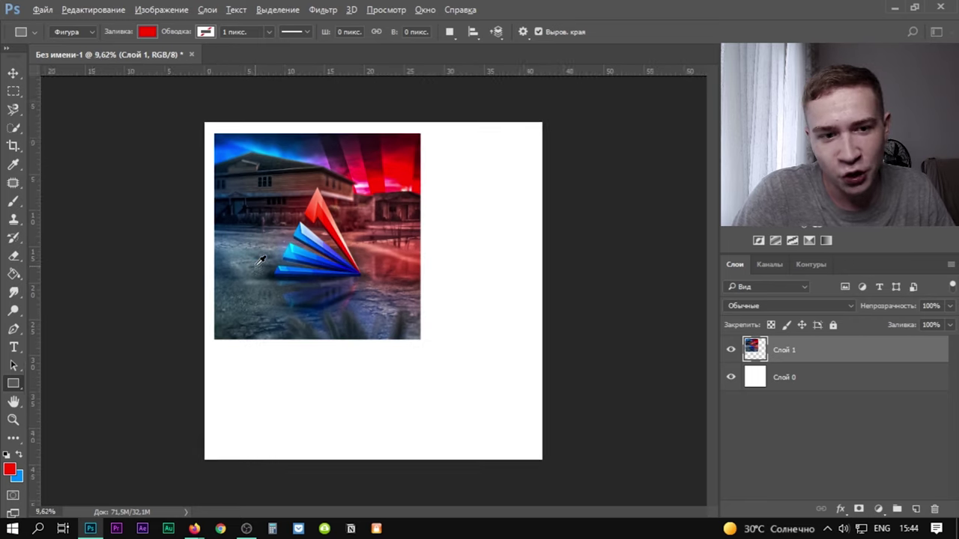
scroll(248, 257, up, 2)
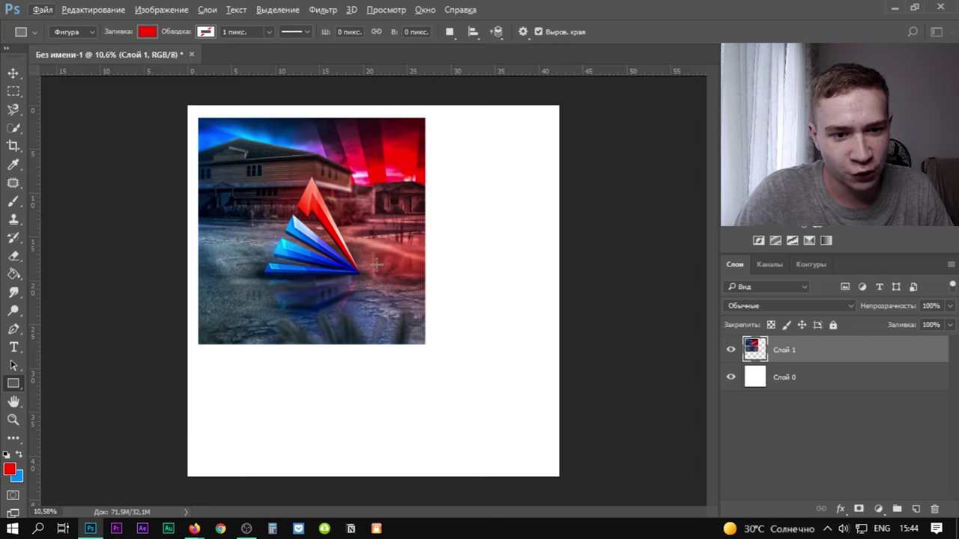
scroll(269, 217, up, 5)
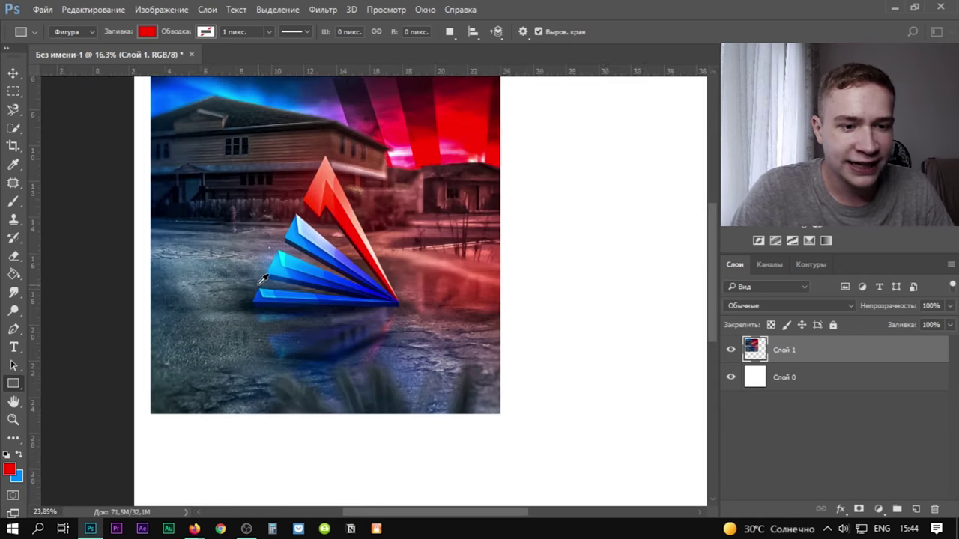
scroll(316, 202, down, 1)
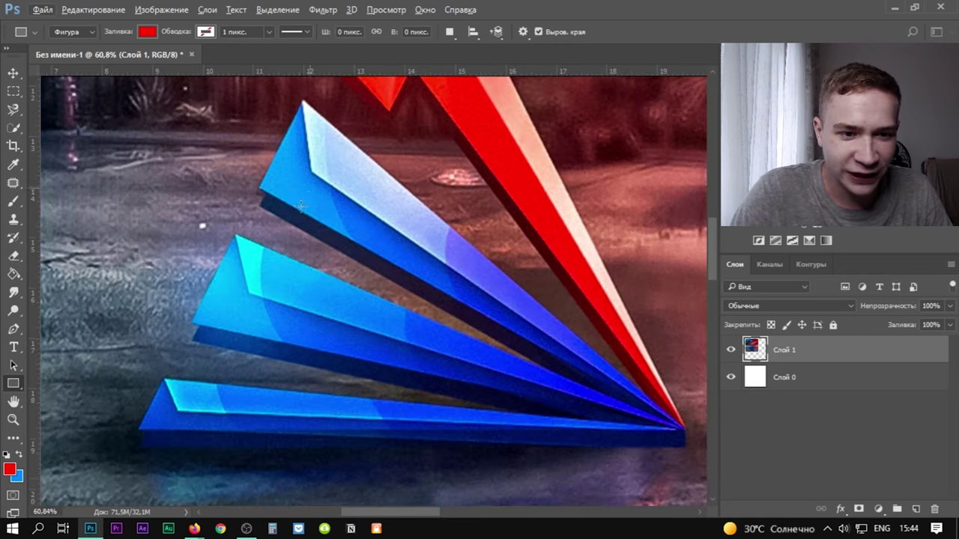
scroll(308, 143, up, 2)
scroll(304, 167, down, 2)
scroll(313, 142, up, 1)
scroll(295, 216, down, 6)
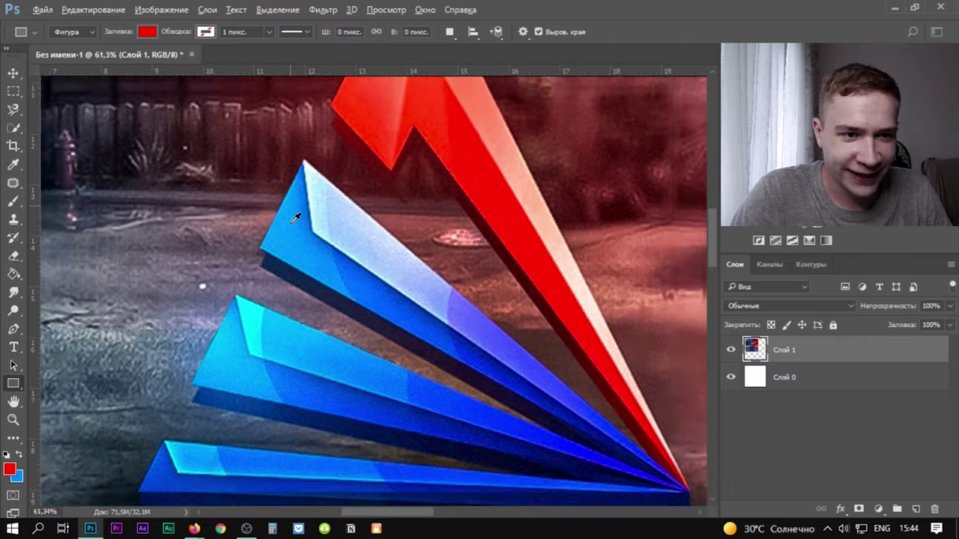
scroll(231, 389, up, 1)
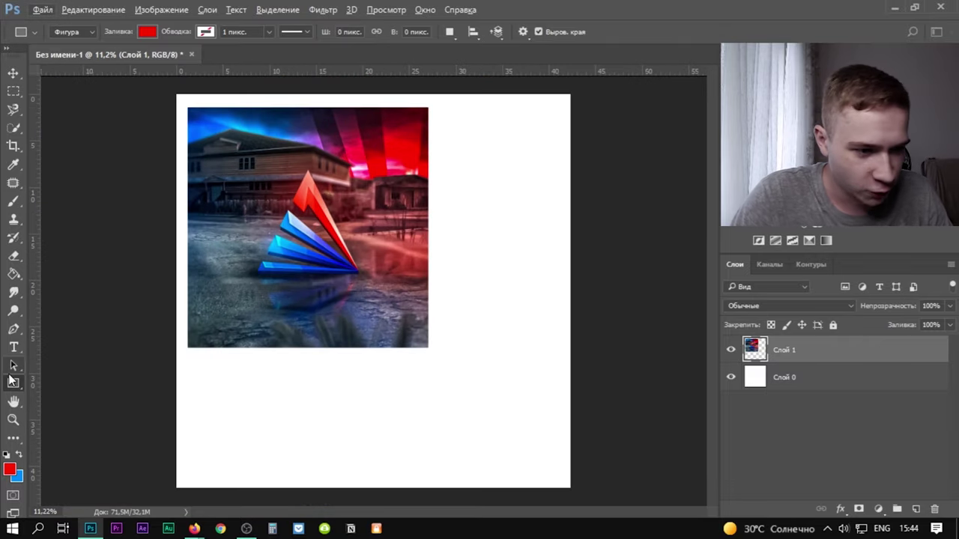
Draw a red rectangle about 3111 by 518 px below the reference image, reduce its height to about 76%, and switch to the Move tool.
drag(246, 460, 491, 419)
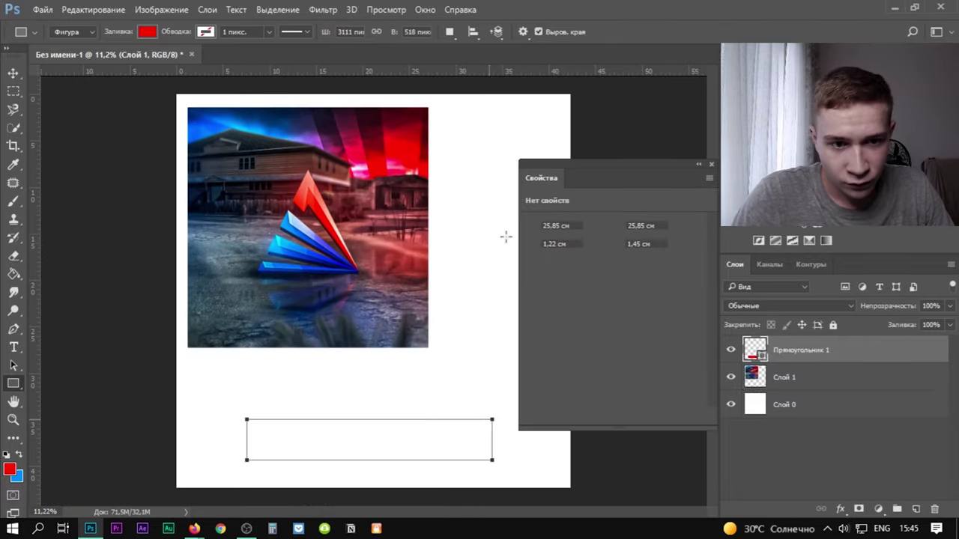
key(ctrl+t)
drag(368, 414, 368, 419)
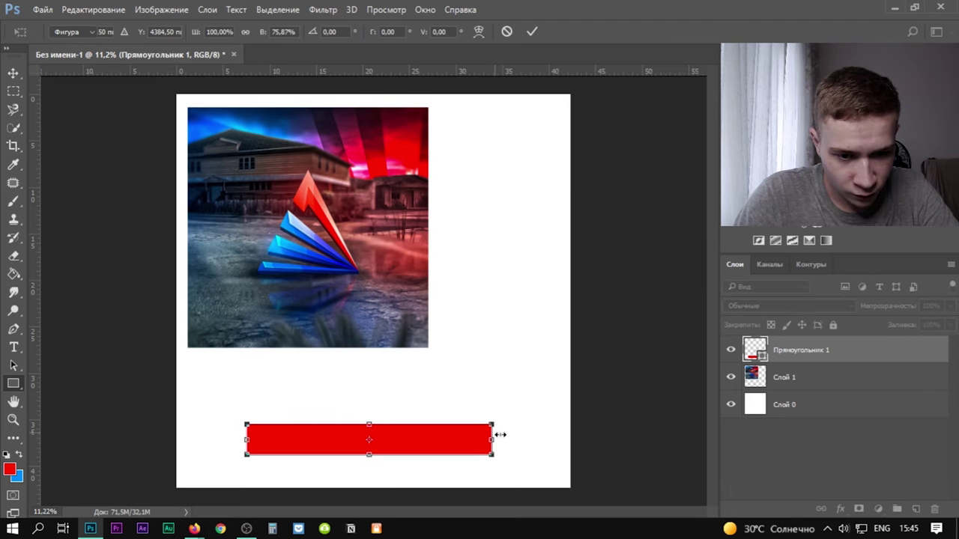
key(Return)
click(11, 71)
key(ctrl+t)
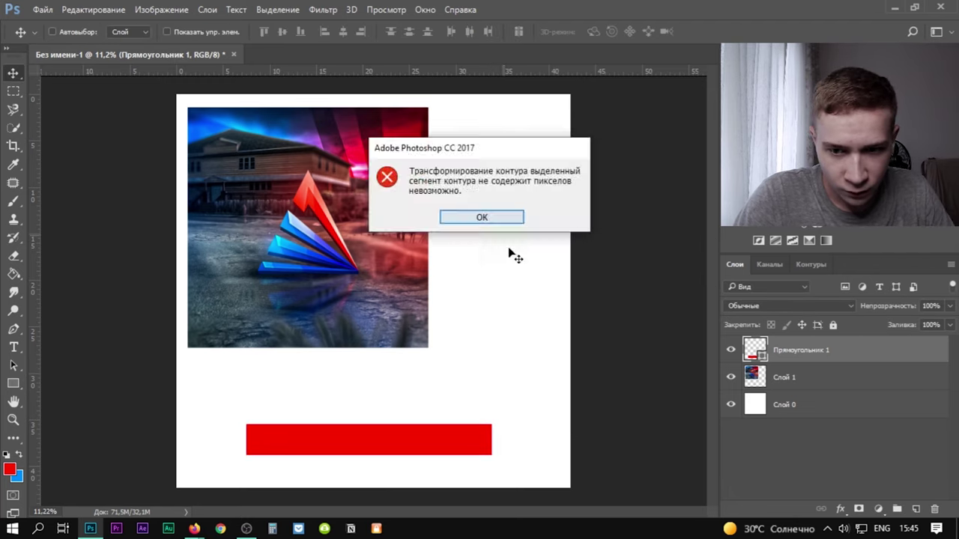
click(482, 217)
key(ctrl+t)
drag(492, 425, 495, 409)
key(ctrl+z)
key(Escape)
Shorten the red rectangle and rotate it into a stripe sloping down to the right in the canvas's lower-right area.
key(ctrl+t)
drag(523, 445, 499, 360)
key(Return)
key(ctrl+t)
drag(557, 401, 536, 458)
key(Return)
Duplicate the slanted red stripe and place the copy parallel just below the original.
drag(523, 427, 486, 450)
key(ctrl+t)
key(Return)
scroll(493, 416, up, 4)
scroll(494, 425, down, 2)
scroll(487, 425, down, 5)
scroll(488, 422, up, 1)
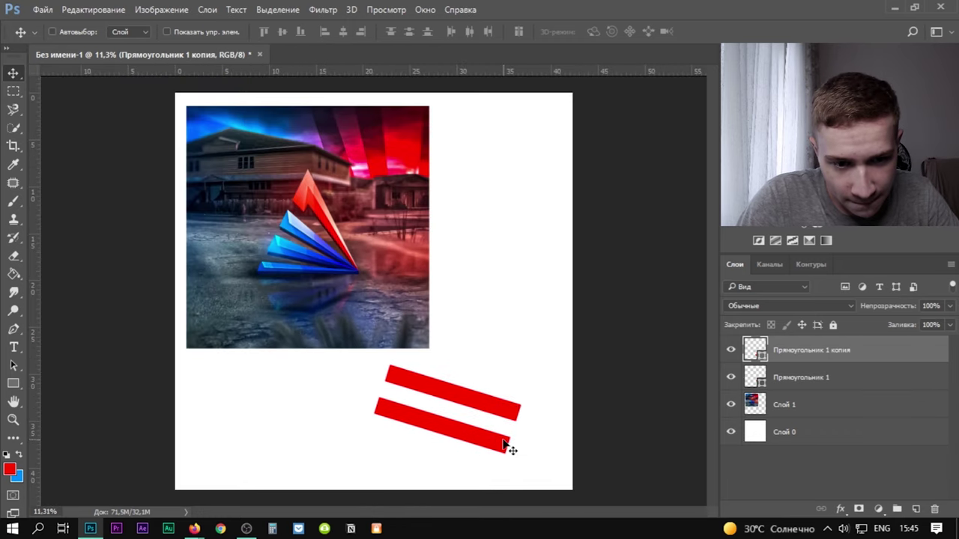
Open the layer style of the copied stripe and enable Gradient Overlay.
scroll(466, 445, down, 2)
scroll(467, 445, up, 3)
double_click(795, 350)
drag(574, 90, 584, 95)
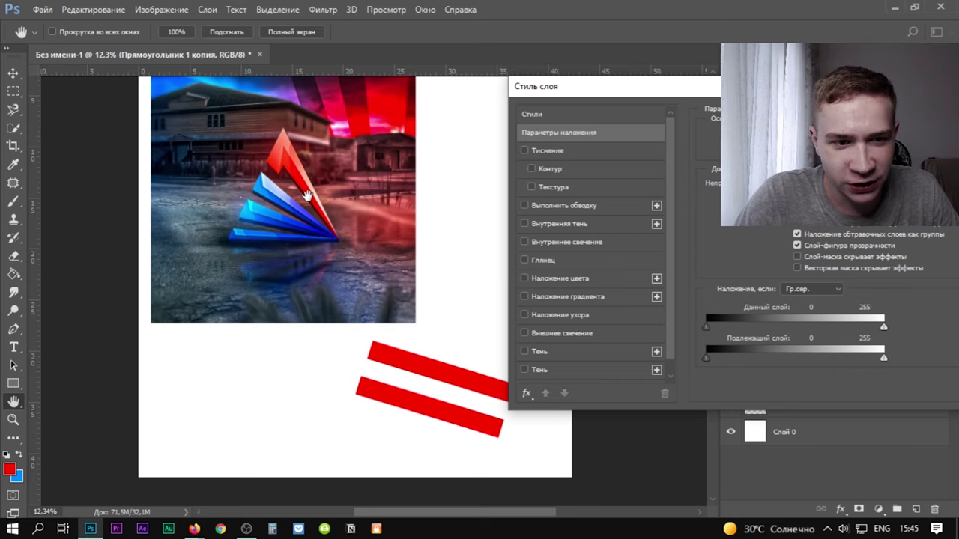
click(588, 299)
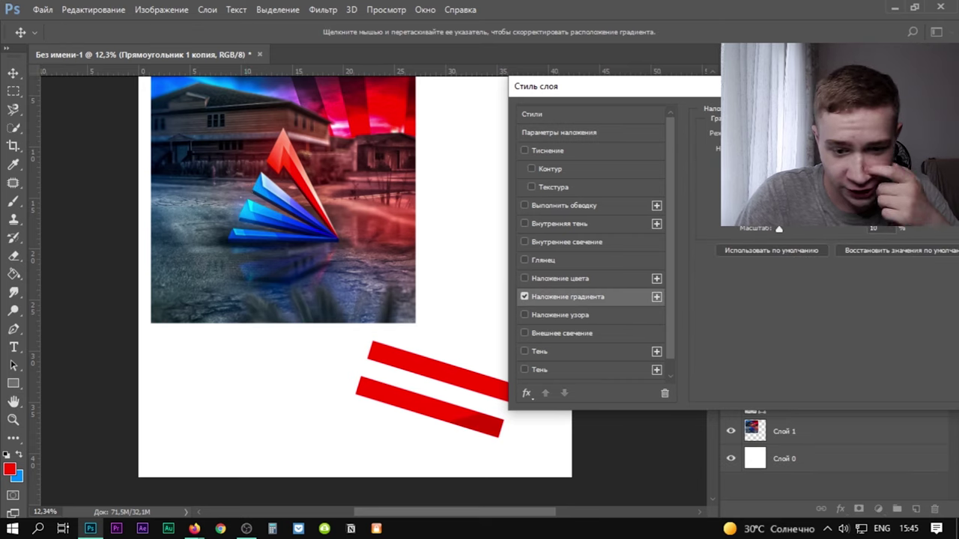
Recolour the overlay gradient's magenta stop at 63% to saturated deep blue.
click(813, 166)
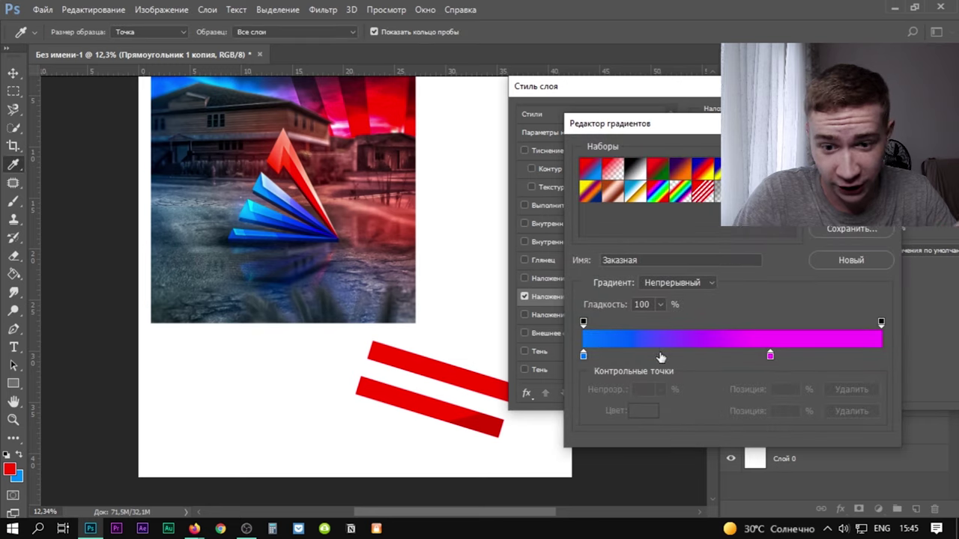
double_click(584, 357)
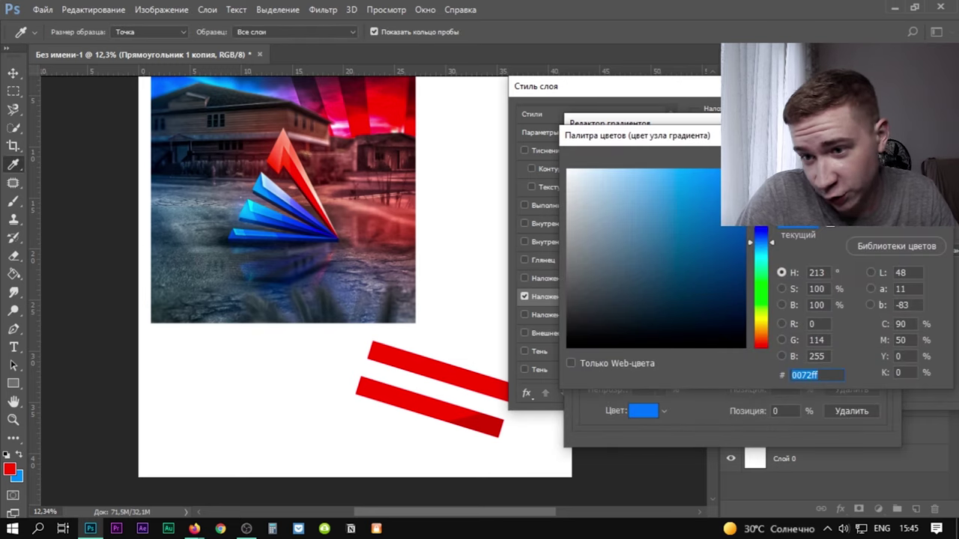
click(890, 167)
double_click(769, 355)
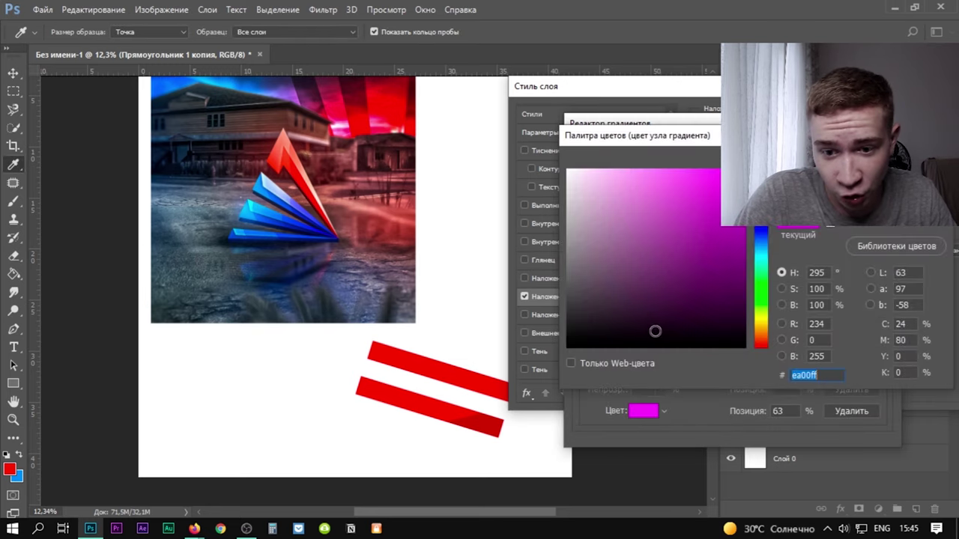
click(757, 233)
click(894, 166)
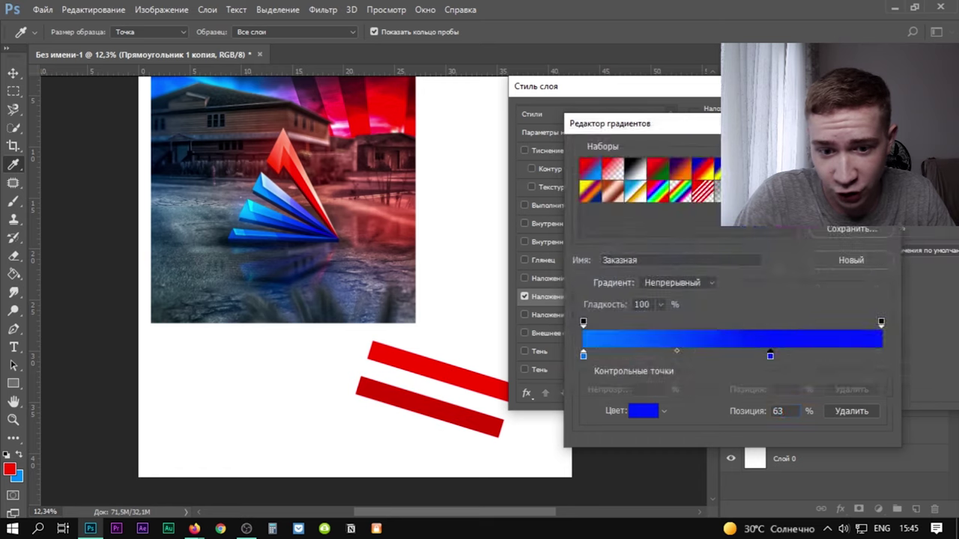
click(852, 153)
Change the gradient overlay's blend mode so its own blue colours show on the stripe, and set the gradient scale to 57%.
click(812, 133)
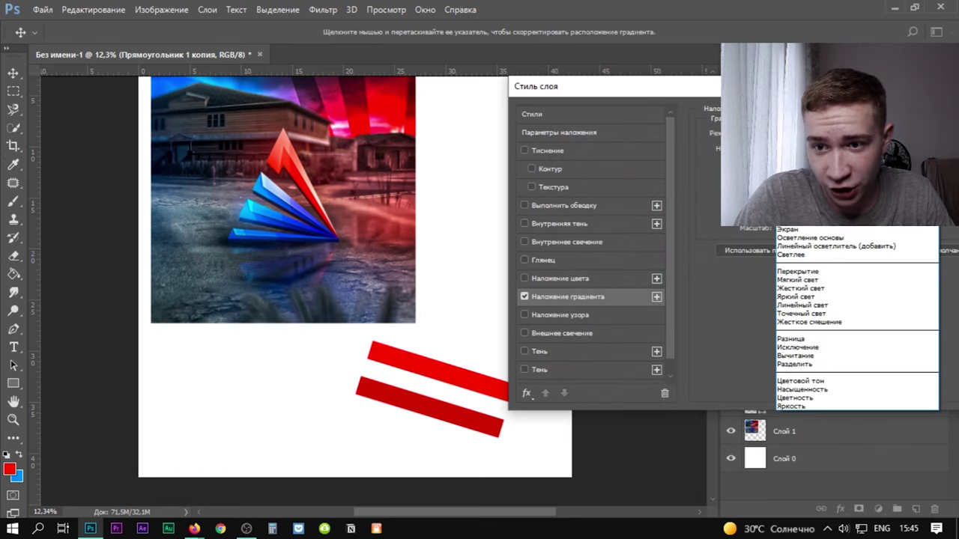
click(807, 149)
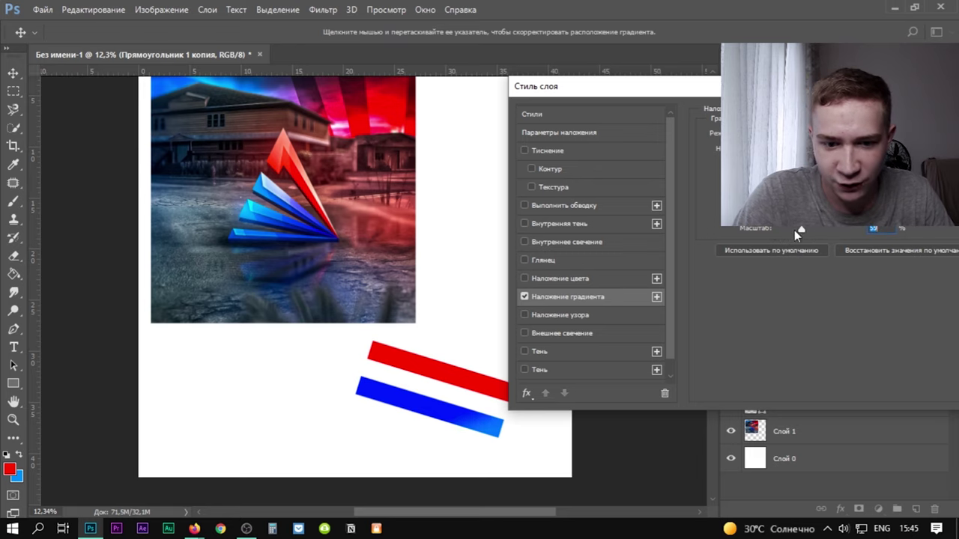
drag(796, 234, 800, 238)
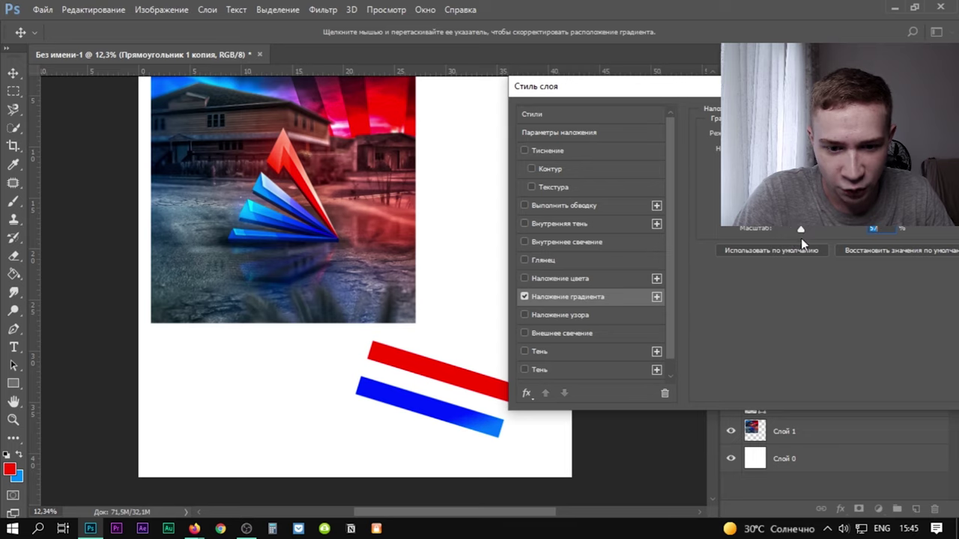
Set the gradient overlay's opacity to 72% and apply the layer style to the copied stripe.
drag(858, 152, 839, 152)
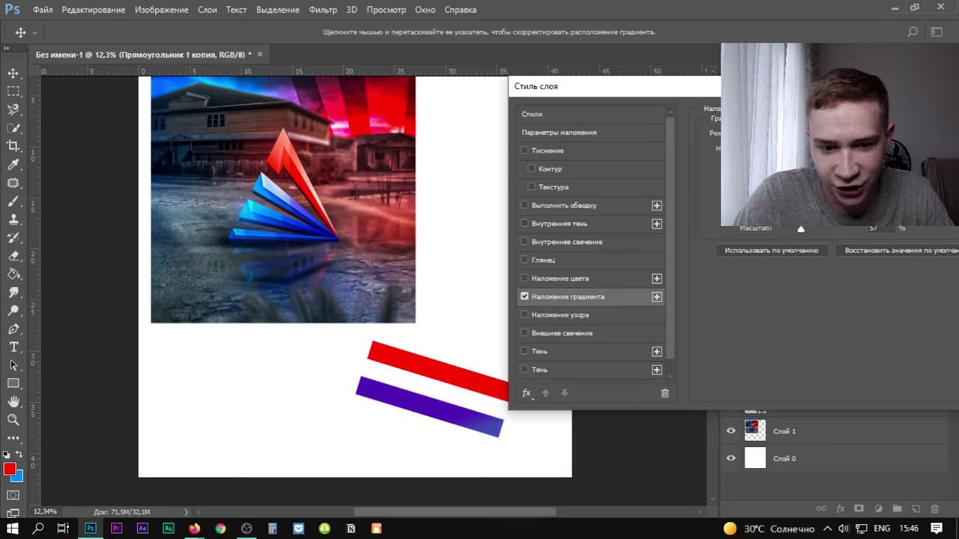
drag(619, 84, 308, 112)
click(755, 143)
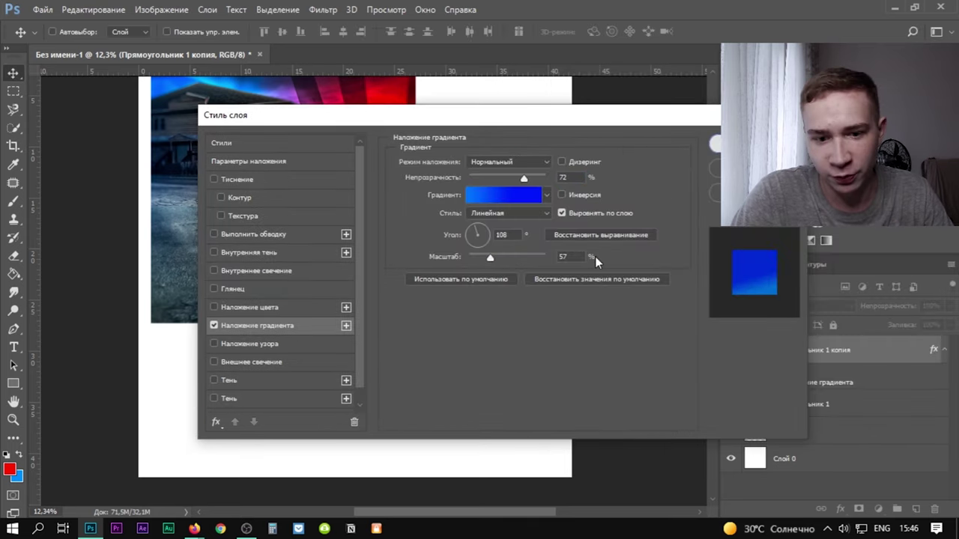
Duplicate the gradient stripe twice, placing the copies parallel and evenly spaced below it.
drag(461, 412, 442, 503)
scroll(567, 426, down, 3)
scroll(568, 427, up, 3)
scroll(560, 430, down, 3)
scroll(555, 431, up, 2)
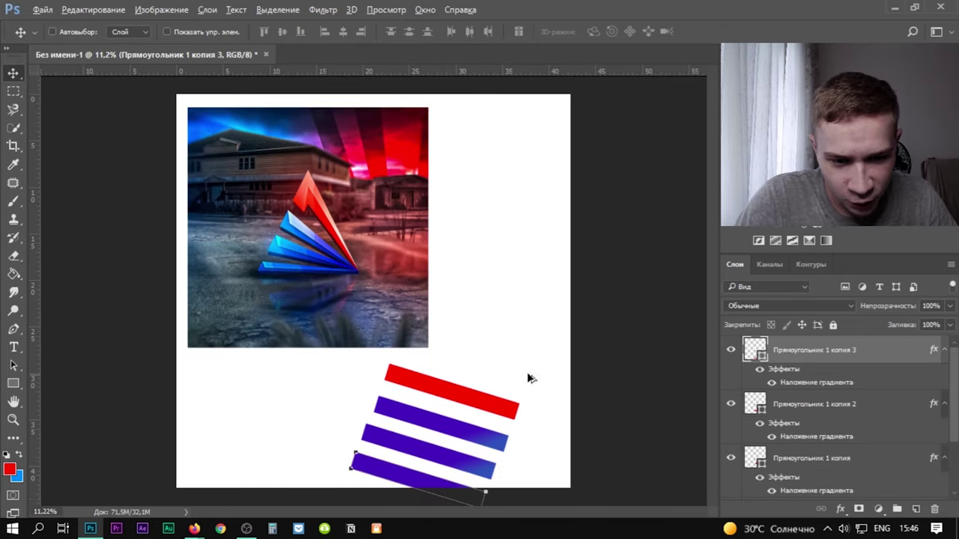
Select all four stripe layers and move them together up and to the right so they fit on the canvas.
scroll(528, 378, down, 1)
scroll(801, 458, down, 1)
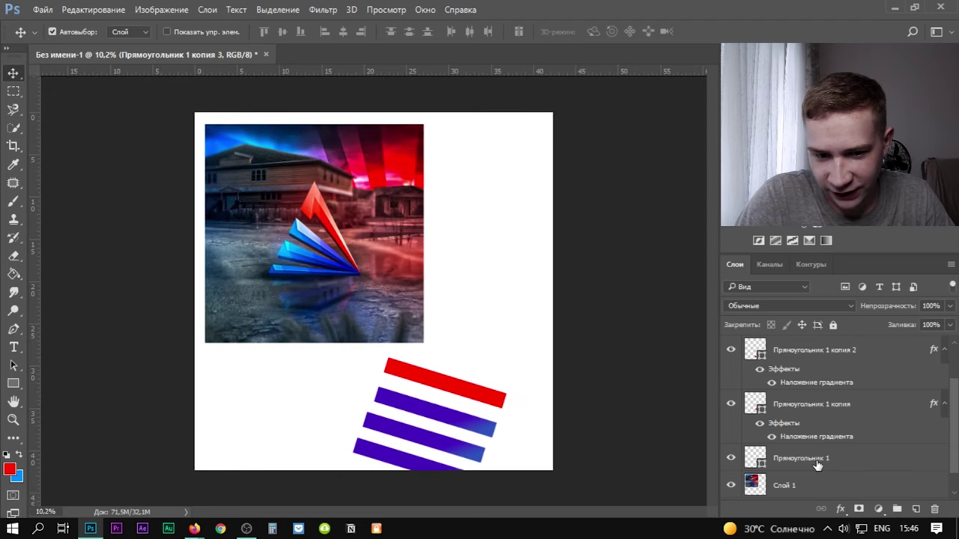
shift+click(818, 465)
drag(467, 427, 487, 388)
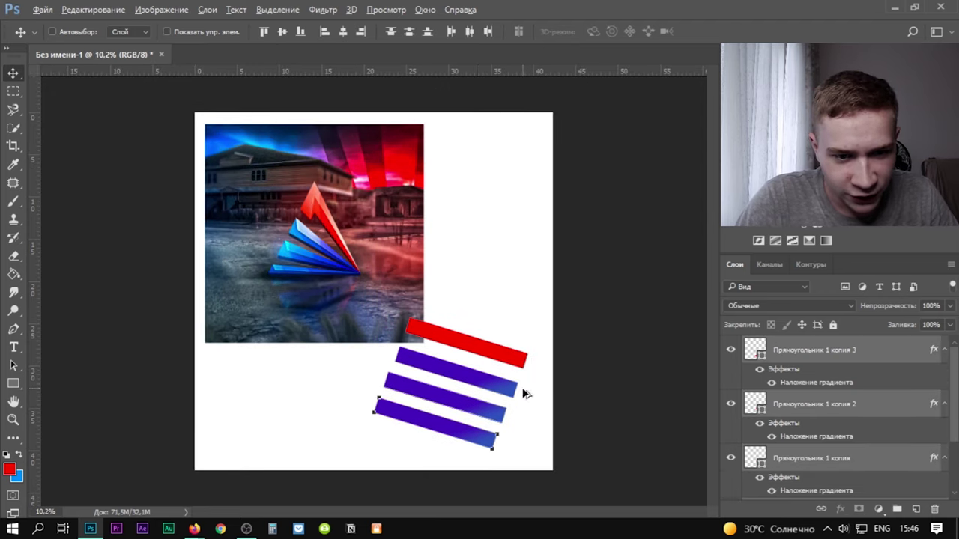
Examine the red and blue blades of the reference logo in comparison with the four stripes.
scroll(546, 381, down, 1)
scroll(573, 365, up, 7)
scroll(555, 369, down, 8)
scroll(550, 373, up, 2)
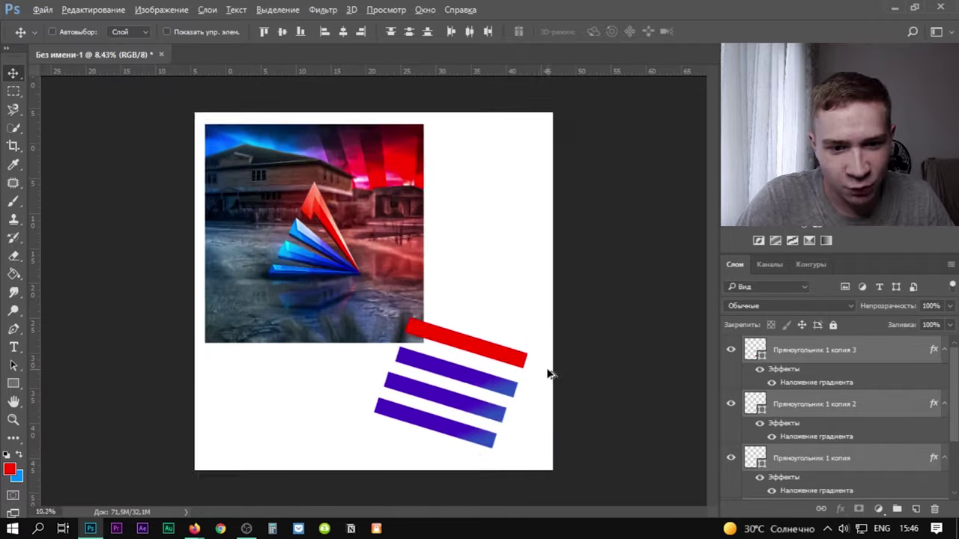
scroll(549, 374, up, 1)
scroll(316, 233, up, 3)
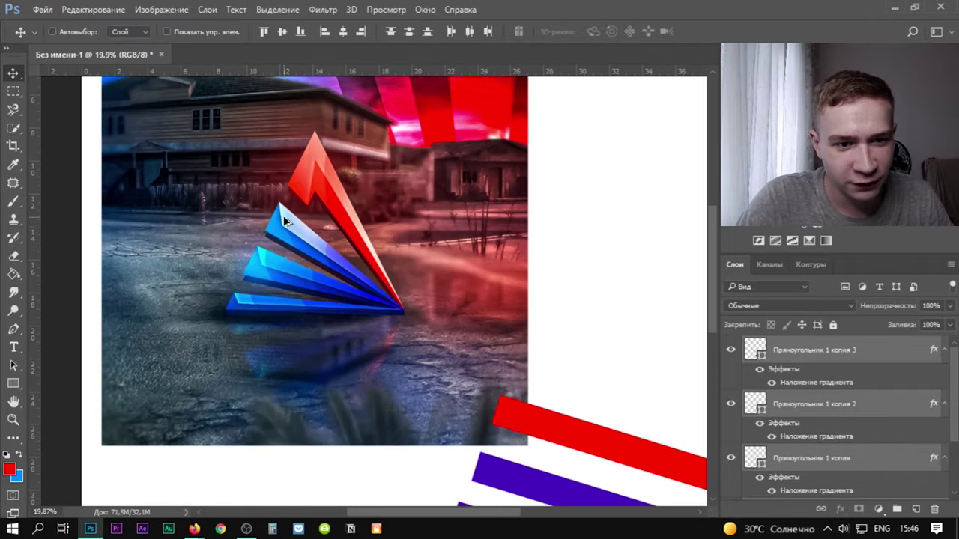
scroll(307, 235, down, 3)
scroll(292, 237, up, 1)
scroll(288, 238, down, 2)
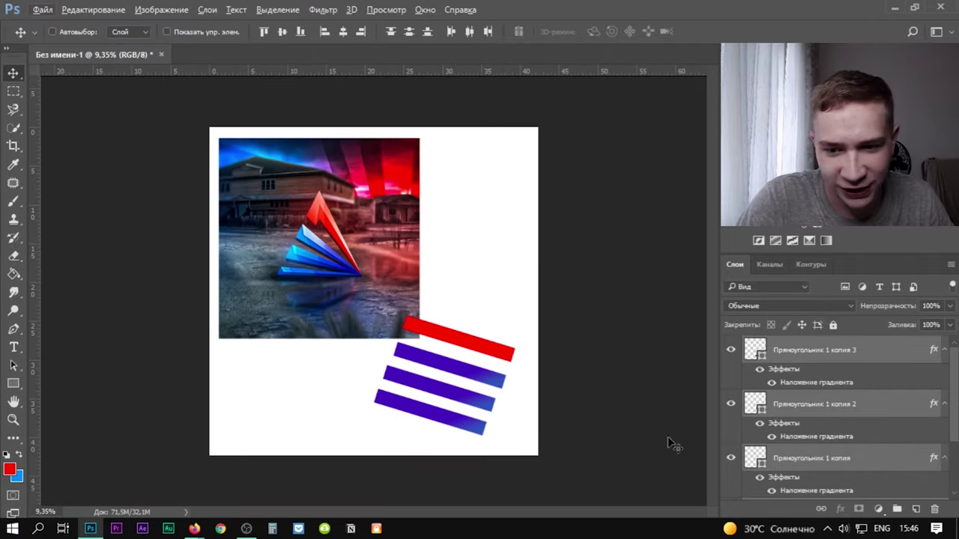
scroll(738, 449, down, 2)
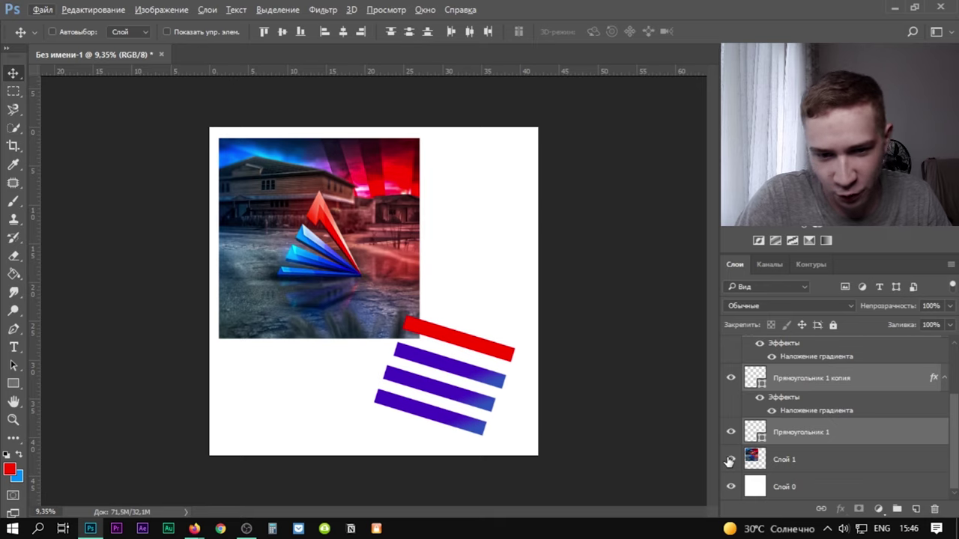
Hide the reference image layer and move the four stripes to the middle of the canvas.
click(731, 459)
drag(506, 382, 440, 296)
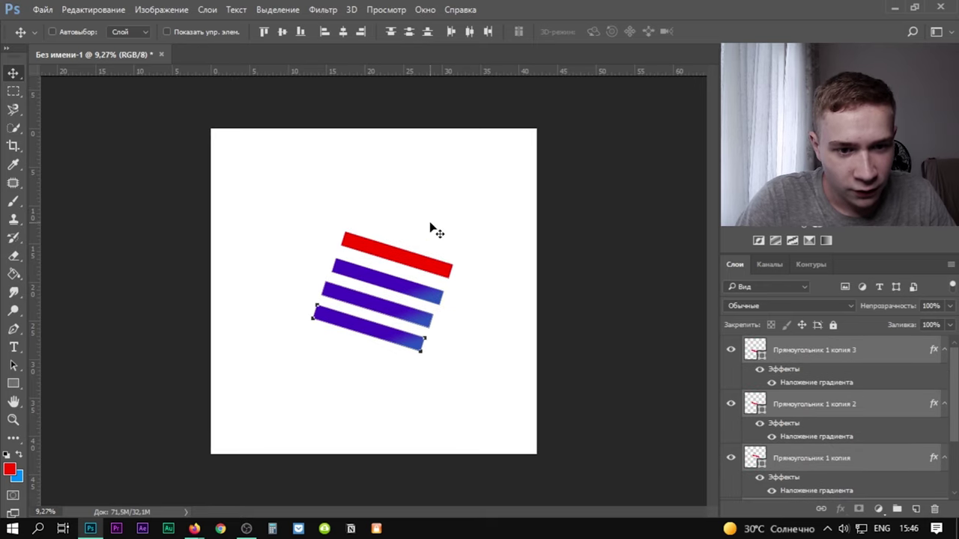
Warp the red stripe so that its middle arches upward.
scroll(427, 229, up, 2)
scroll(416, 227, down, 5)
scroll(391, 271, up, 4)
ctrl+click(415, 249)
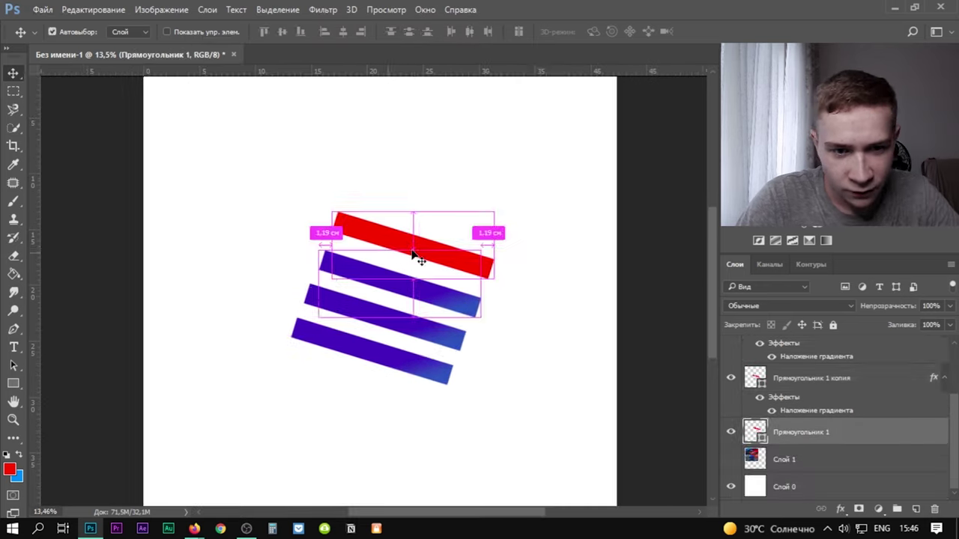
key(ctrl+t)
right_click(415, 248)
click(464, 355)
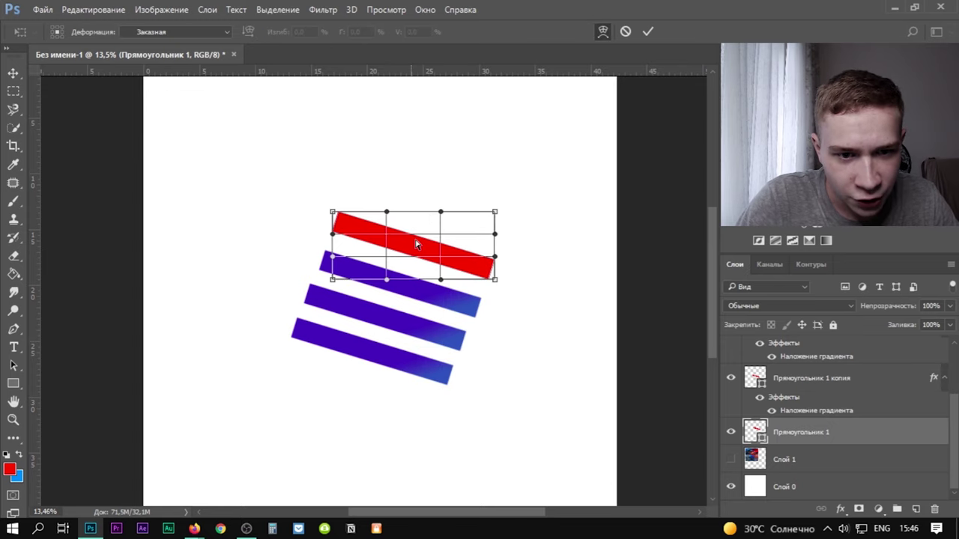
drag(413, 241, 424, 222)
key(Return)
Select all four stripes, scale them up to span most of the canvas and centre them.
scroll(420, 226, up, 2)
scroll(396, 247, down, 4)
scroll(812, 375, up, 3)
shift+click(813, 350)
mouse_move(420, 269)
mouse_down()
mouse_move(419, 293)
mouse_move(421, 281)
mouse_up()
key(ctrl+t)
drag(455, 245, 516, 191)
key(Return)
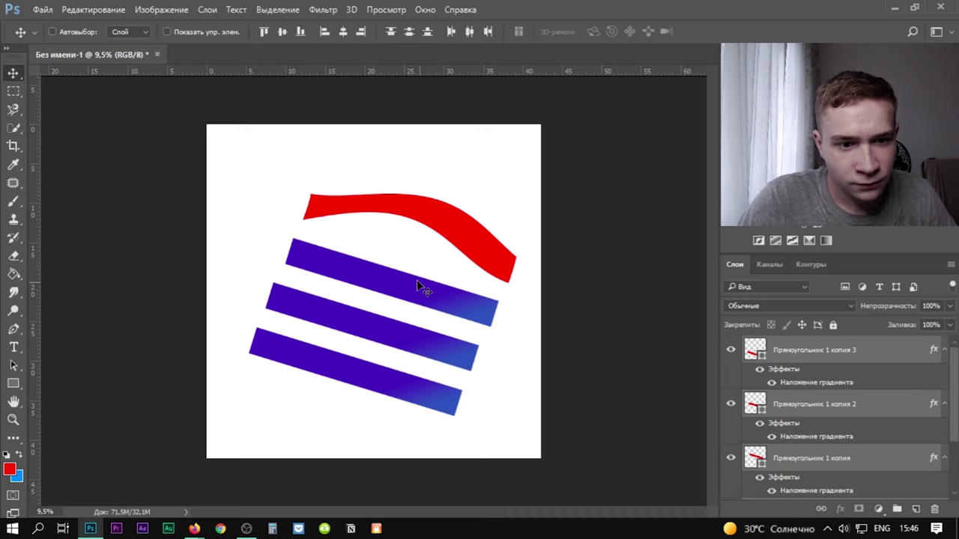
drag(416, 279, 414, 270)
scroll(417, 279, down, 1)
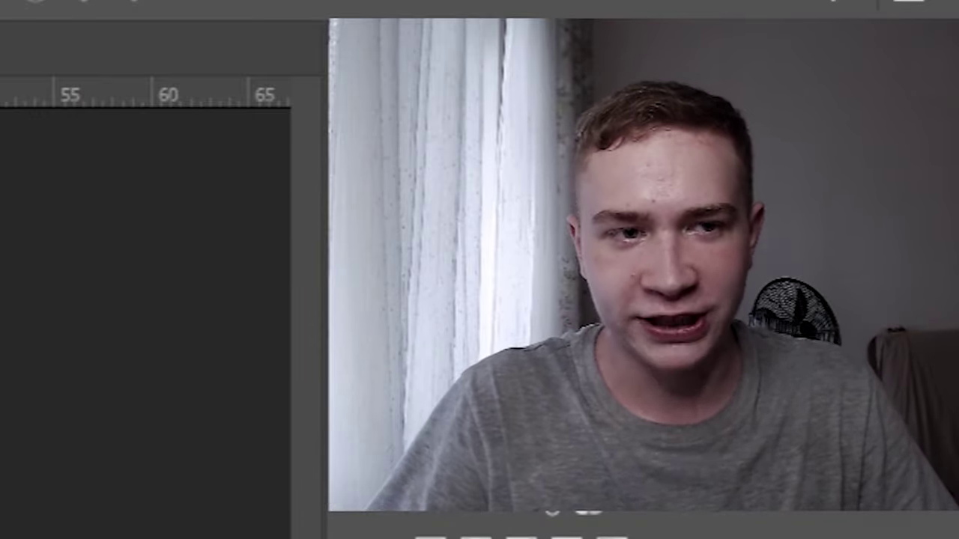
scroll(352, 244, up, 2)
scroll(332, 246, down, 3)
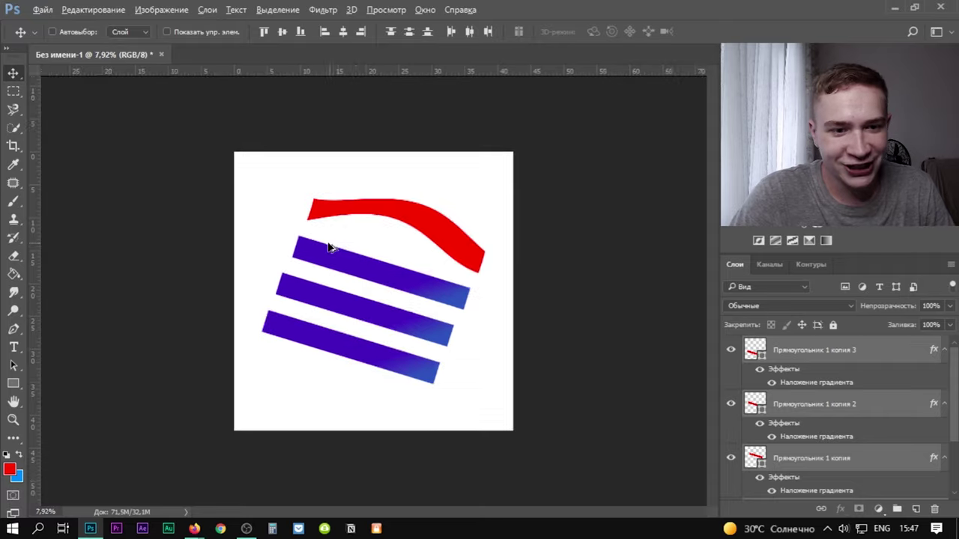
Show the reference image layer again and undo the last move of the stripes.
scroll(341, 251, up, 2)
mouse_move(361, 259)
mouse_down()
mouse_move(352, 258)
mouse_move(367, 278)
mouse_move(345, 269)
mouse_up()
scroll(749, 442, down, 3)
click(729, 460)
key(ctrl+z)
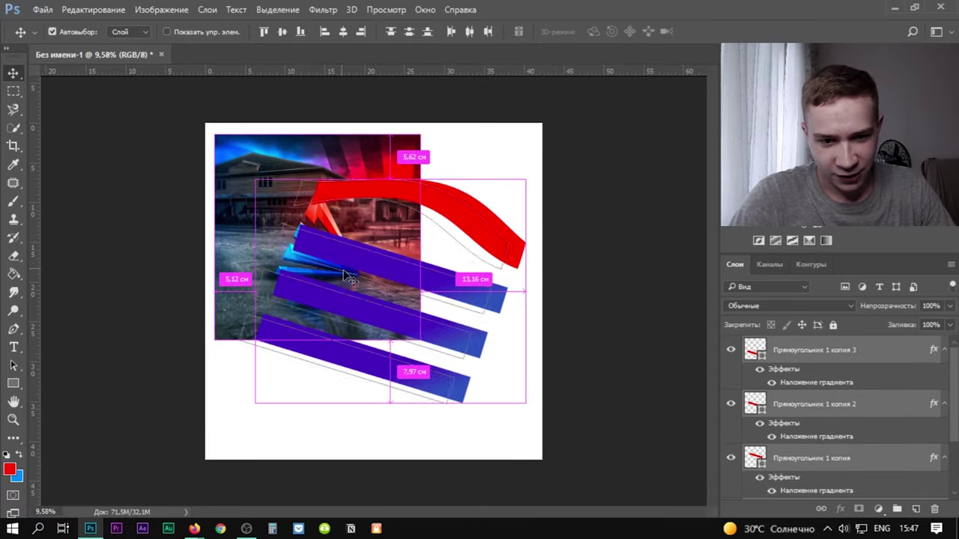
Bring the reference image layer above all stripes, scale it to 233.41% and position its logo centrally on the canvas.
scroll(822, 465, down, 3)
drag(812, 462, 794, 346)
key(ctrl+t)
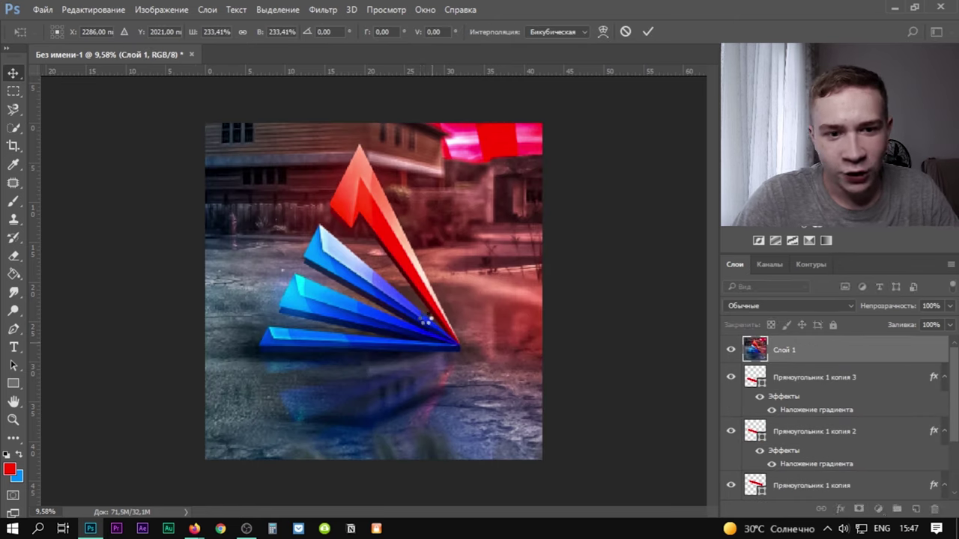
key(Return)
drag(442, 297, 447, 299)
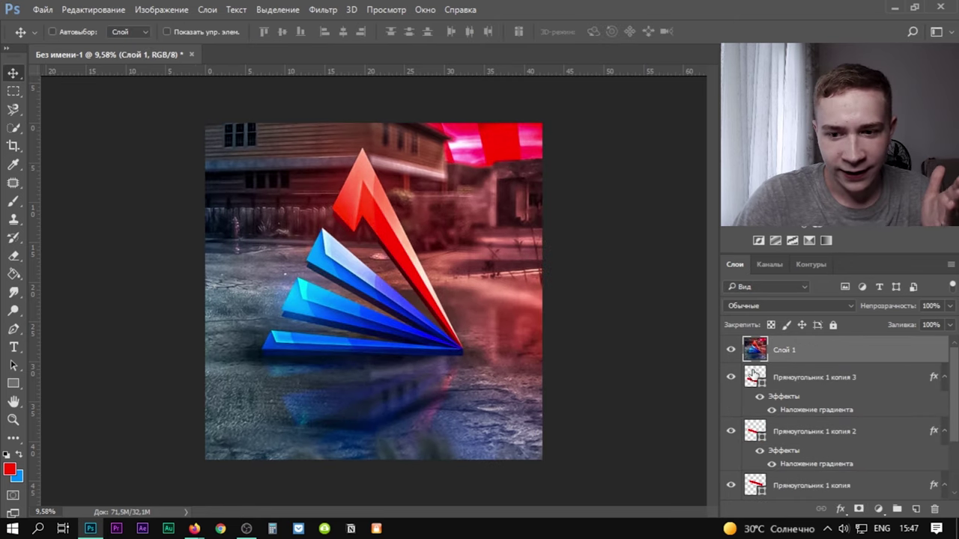
Compare the stripes with the reference logo by toggling the reference layer's visibility, and leave it hidden.
click(729, 355)
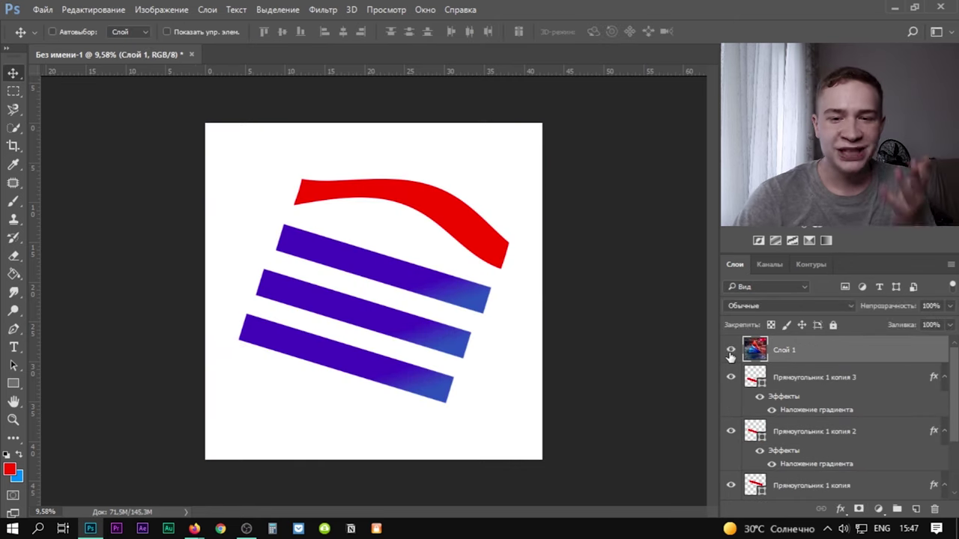
click(730, 351)
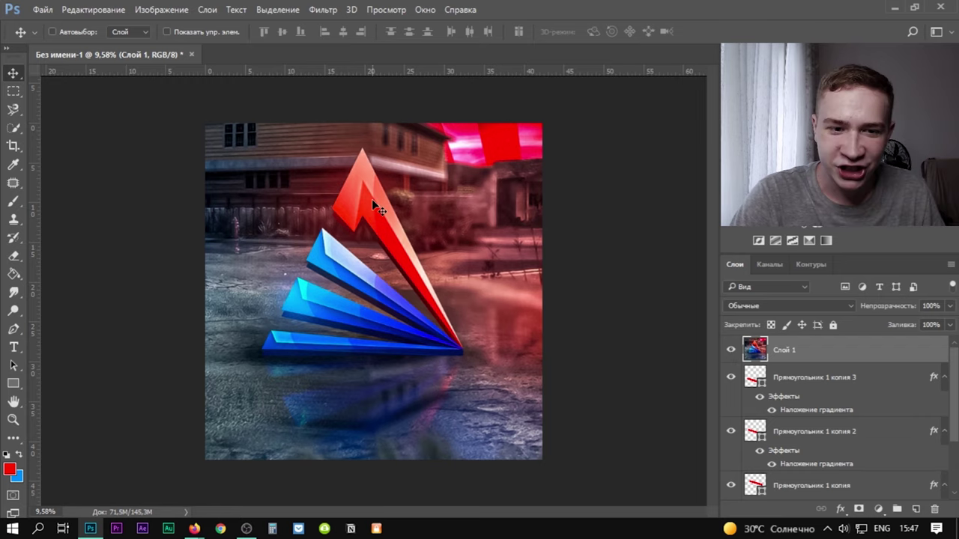
click(731, 350)
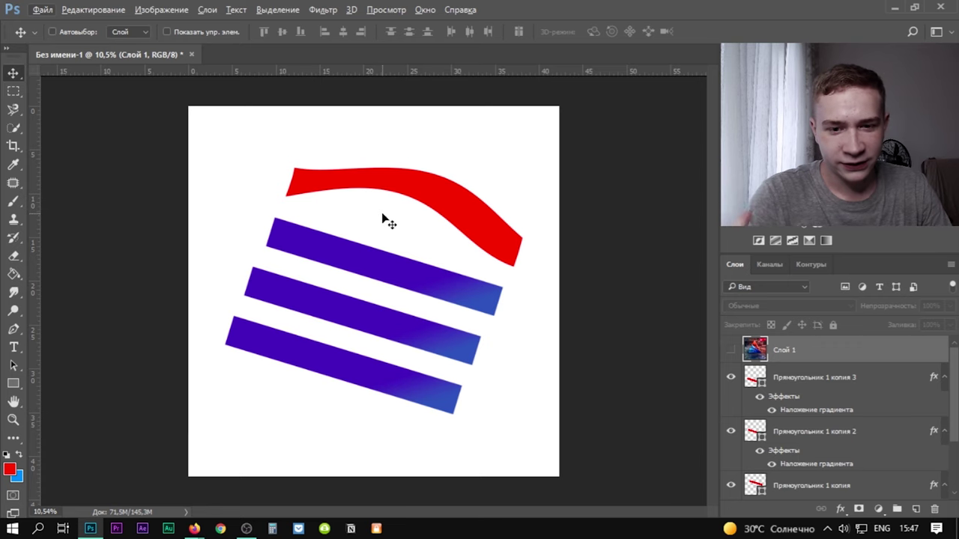
scroll(327, 218, down, 3)
scroll(326, 217, up, 7)
scroll(325, 217, down, 4)
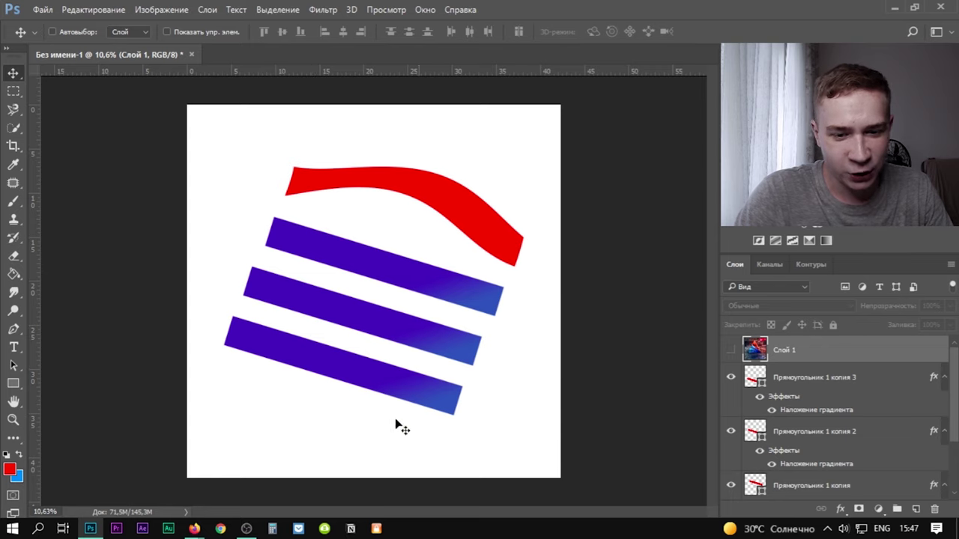
scroll(336, 272, up, 2)
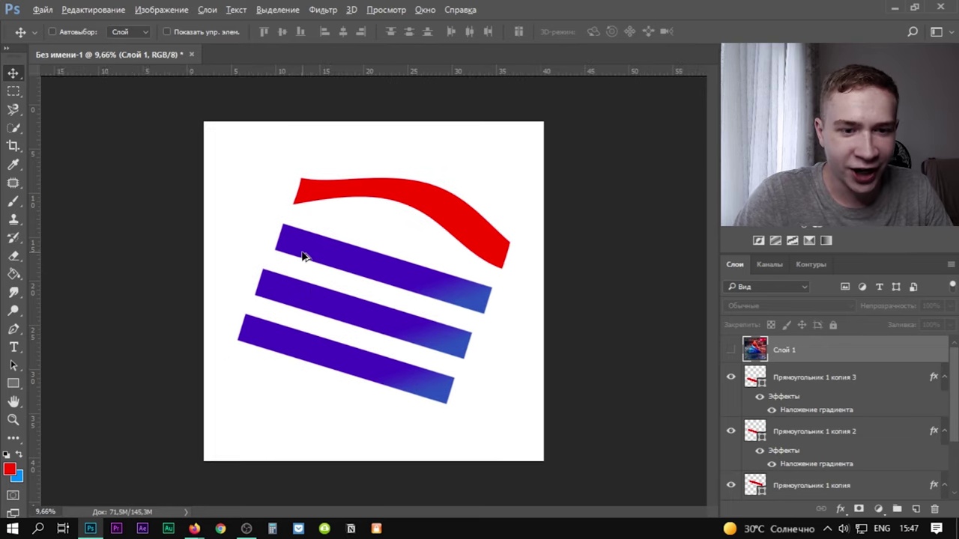
scroll(426, 165, down, 1)
scroll(340, 153, up, 1)
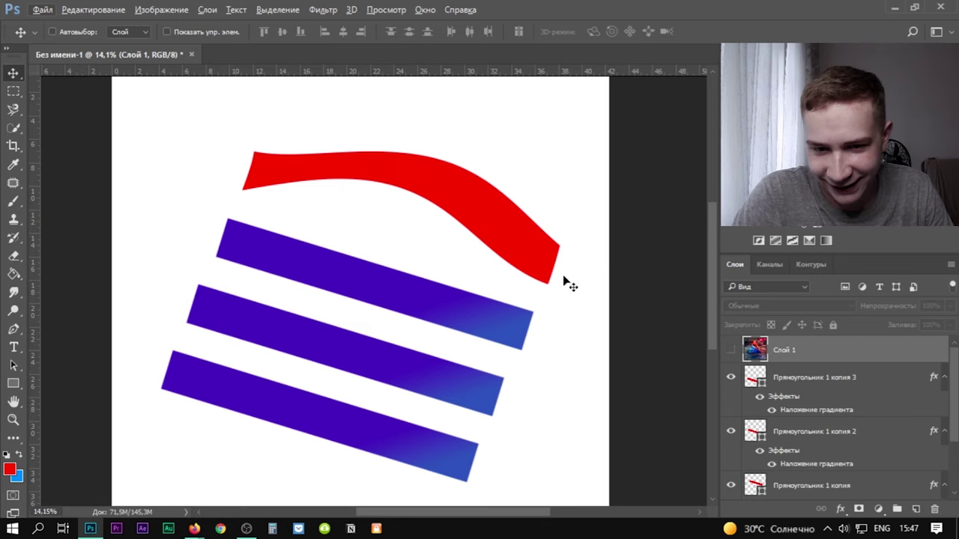
scroll(440, 152, down, 2)
scroll(325, 244, up, 2)
scroll(325, 224, down, 2)
scroll(328, 197, up, 3)
Set the text colour to 000000 and add the text "Arizona" above the lowest stripe's layer, beside the top blue stripe.
click(798, 385)
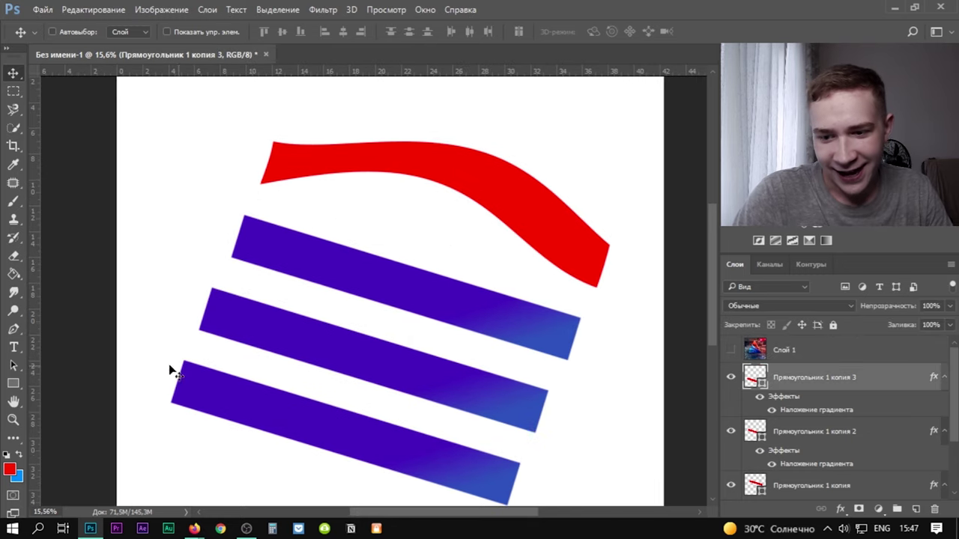
click(13, 347)
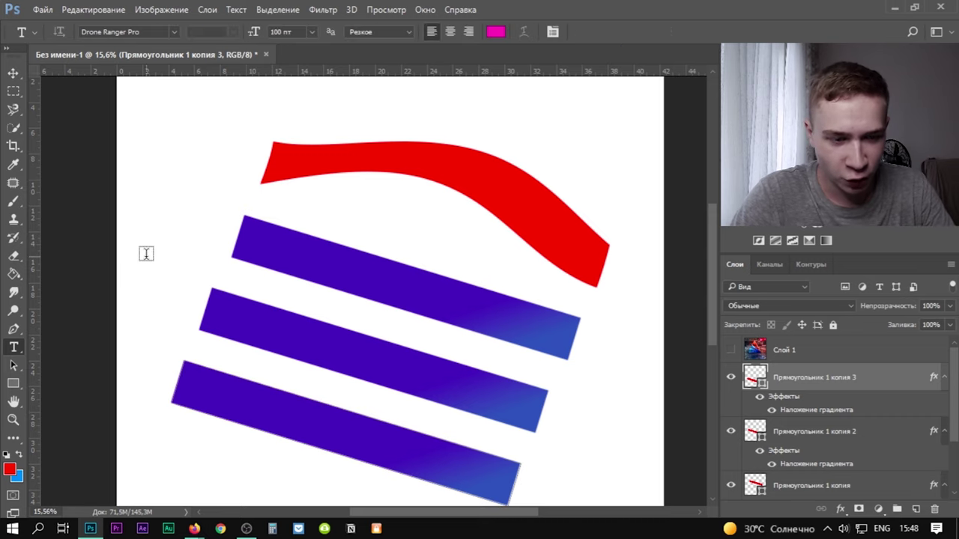
click(494, 32)
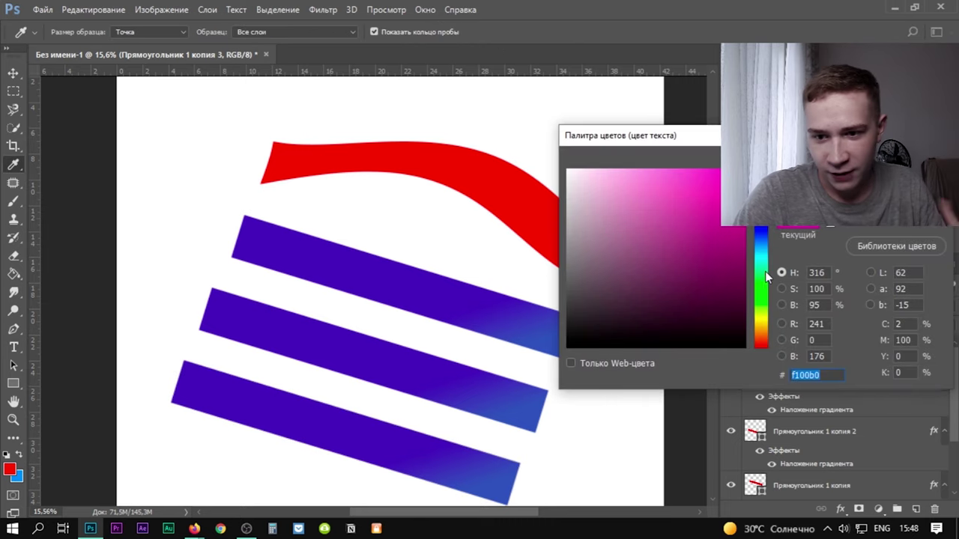
text(000000)
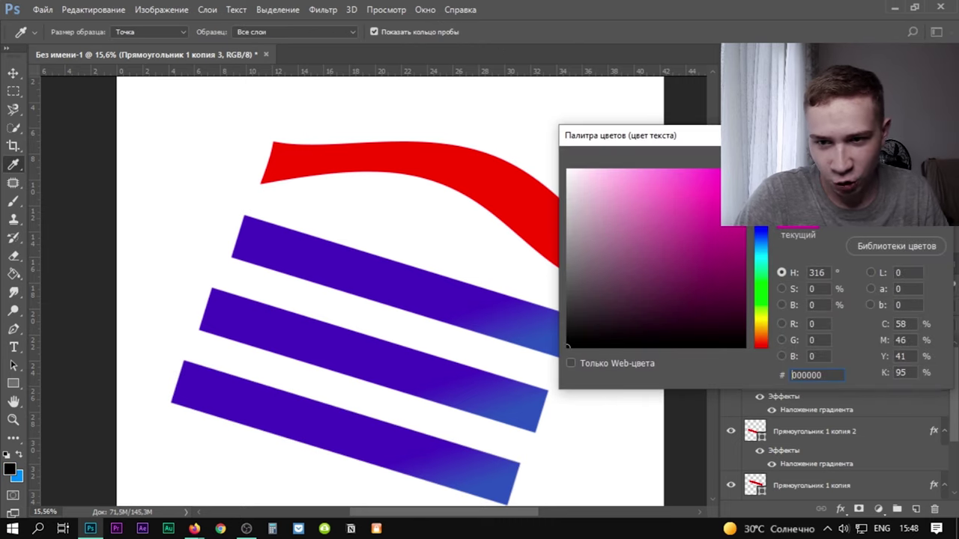
key(Return)
click(162, 245)
text(ARIZONA)
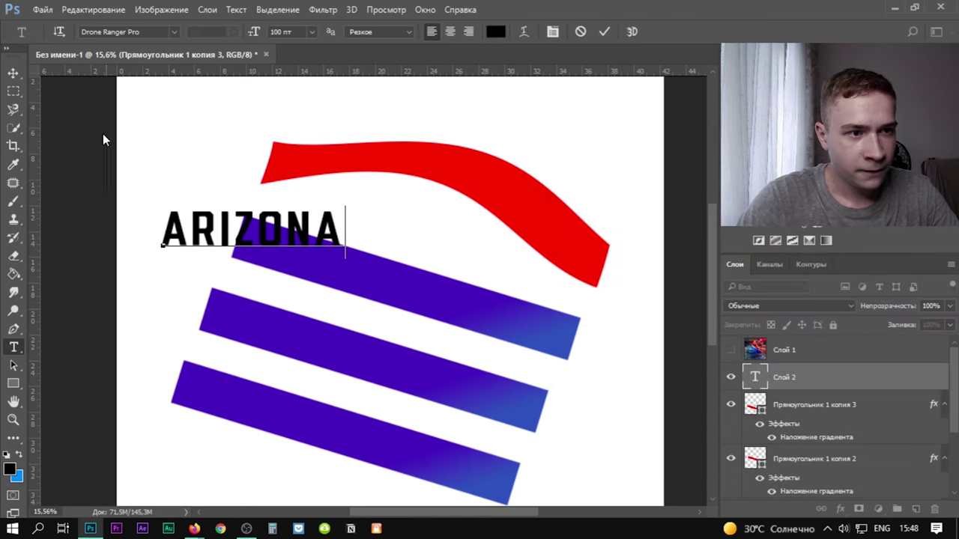
Change the "Arizona" text to a bold geometric sans-serif font and rotate it parallel to the slanted stripes.
key(ctrl+a)
click(138, 31)
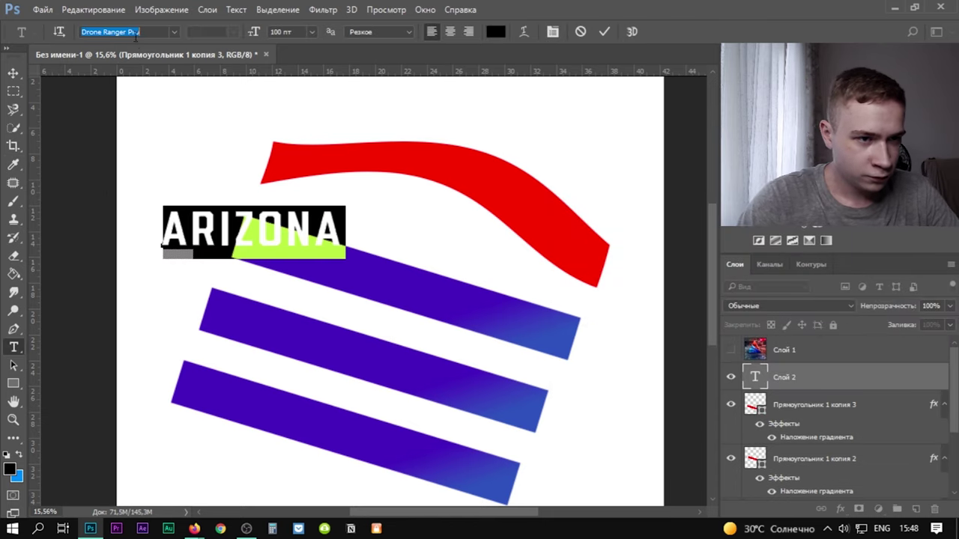
text(g)
click(188, 90)
click(188, 225)
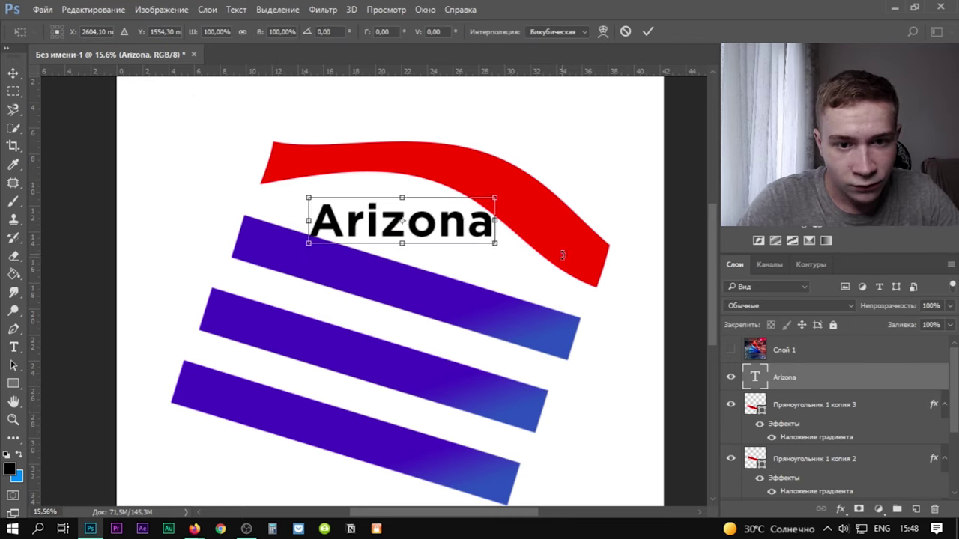
drag(509, 251, 585, 289)
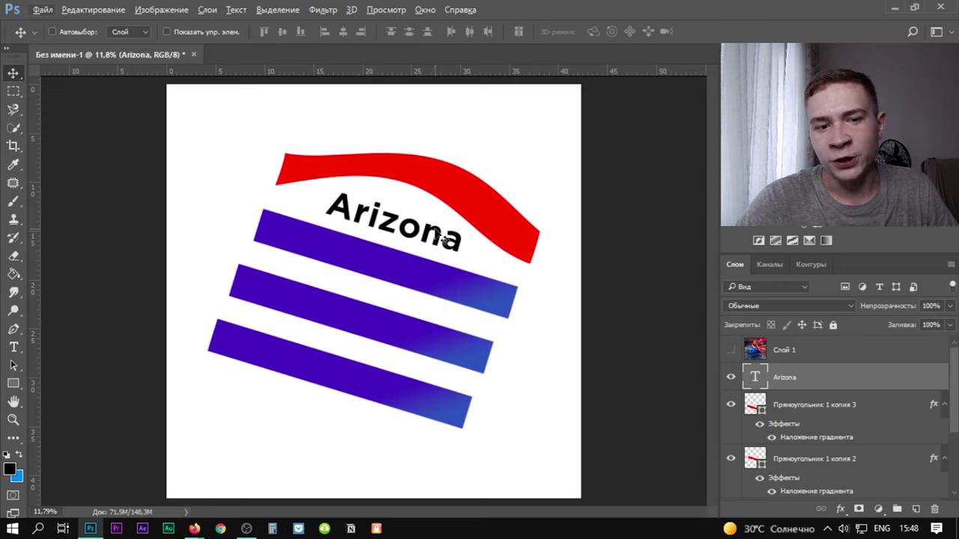
Try the "Arizona" text on top of the curved red stripe.
drag(429, 229, 442, 179)
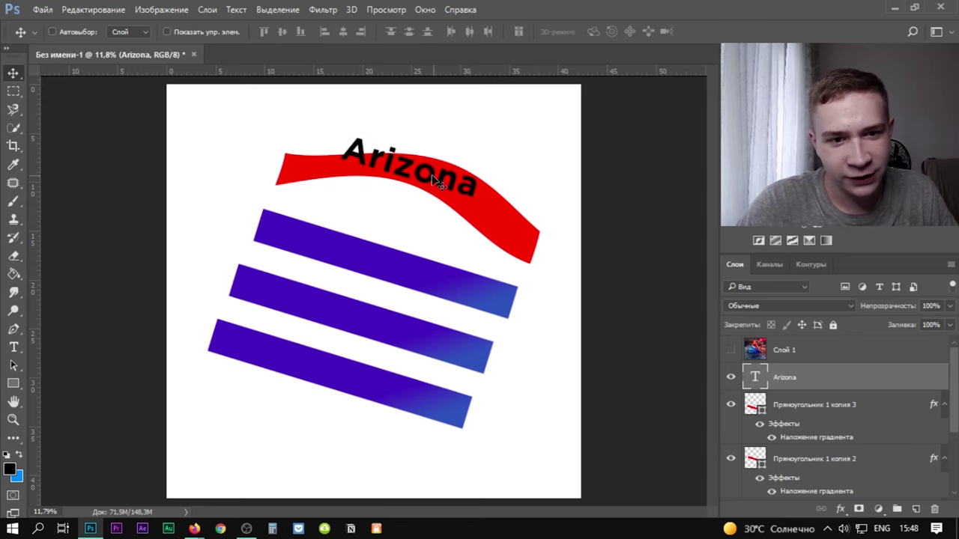
scroll(374, 193, down, 2)
scroll(374, 193, up, 1)
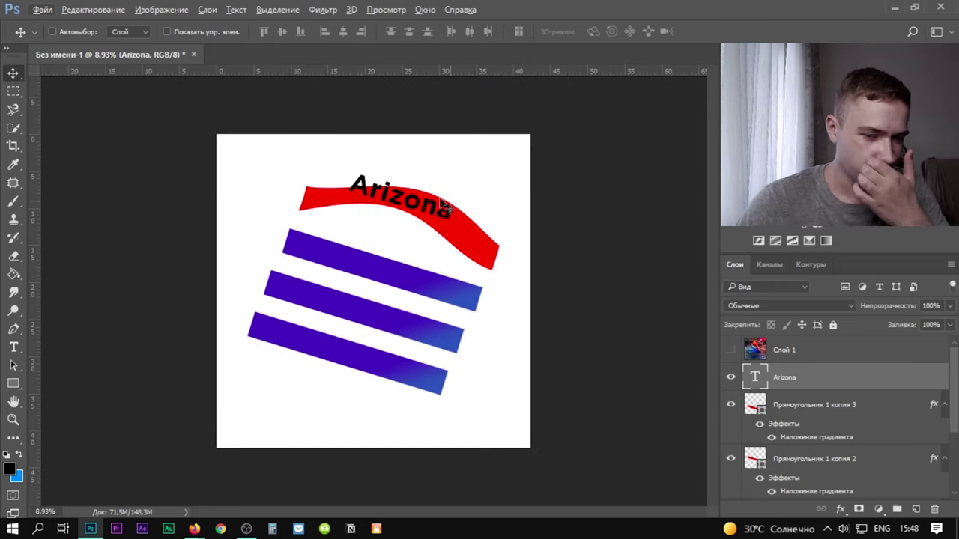
key(ctrl+0)
Move the "Arizona" text into the gap between the curved red stripe and the top blue stripe.
drag(444, 174, 425, 226)
scroll(424, 226, down, 2)
scroll(428, 232, up, 2)
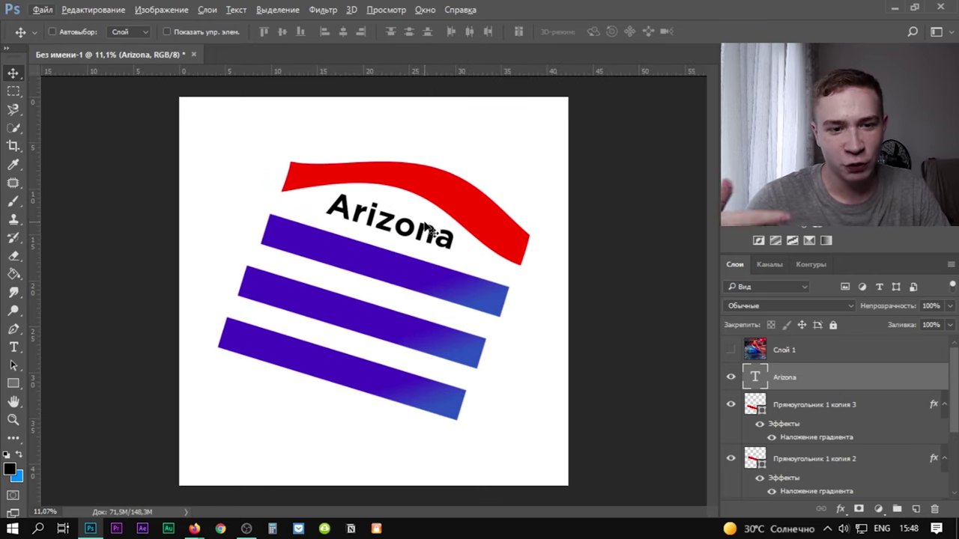
Nudge the "Arizona" text slightly within the gap below the curved red stripe and hide its layer in the stripes document.
drag(422, 220, 415, 219)
scroll(424, 234, down, 4)
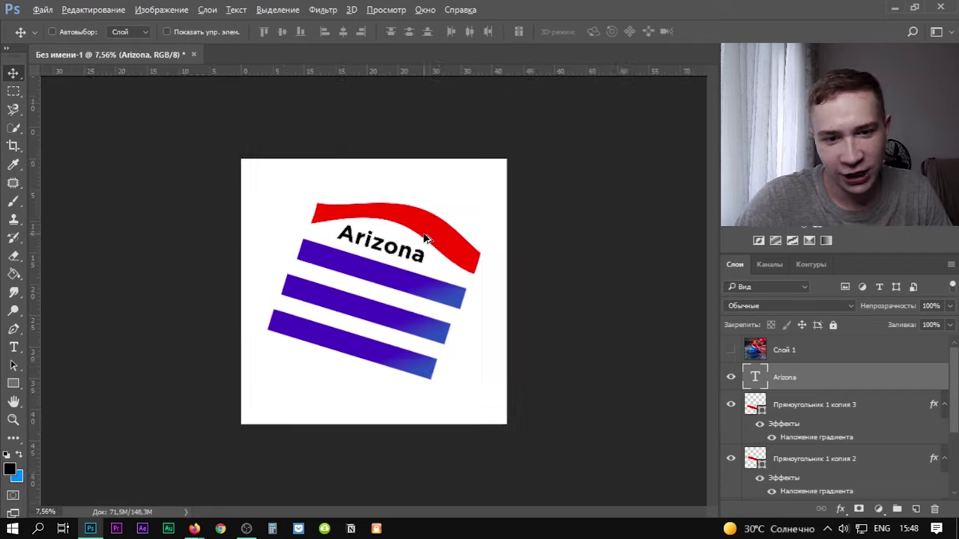
scroll(424, 234, up, 3)
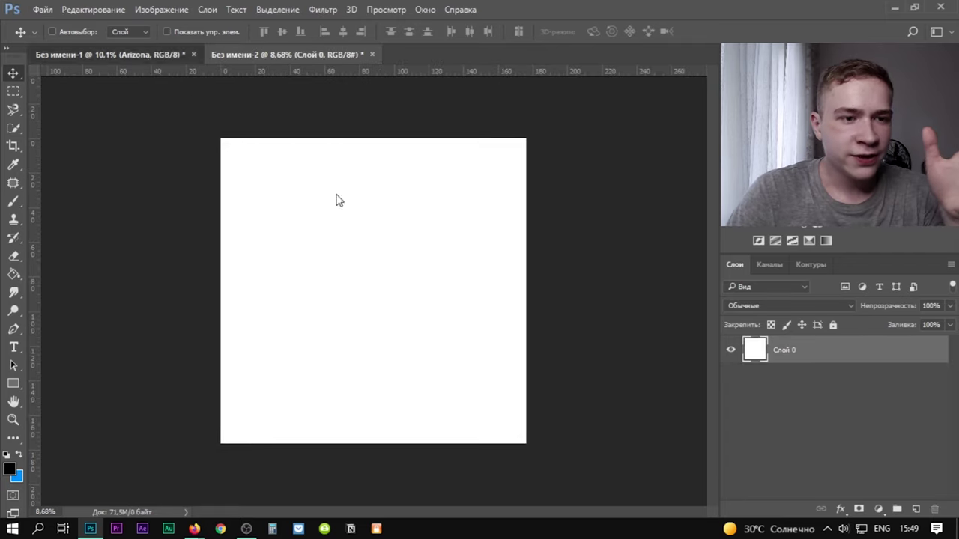
key(ctrl+Tab)
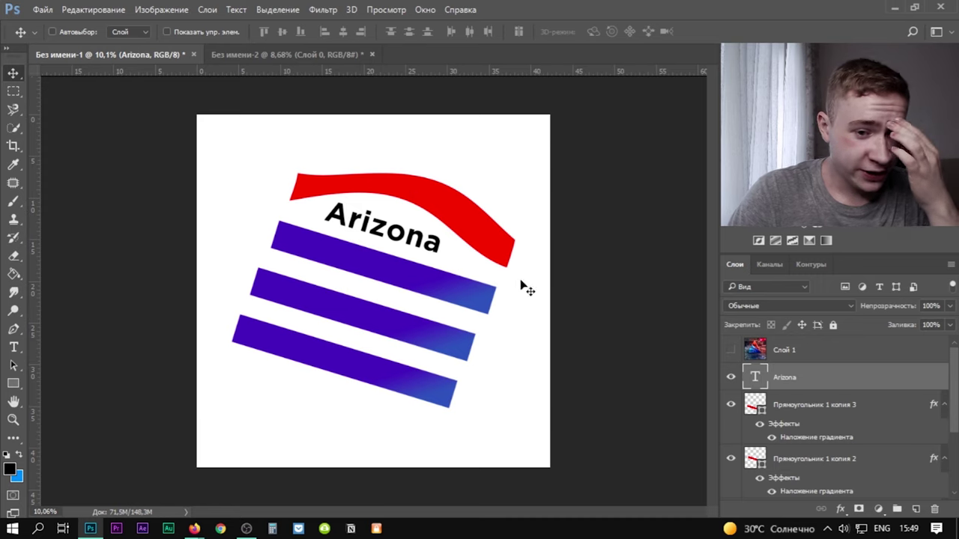
click(731, 377)
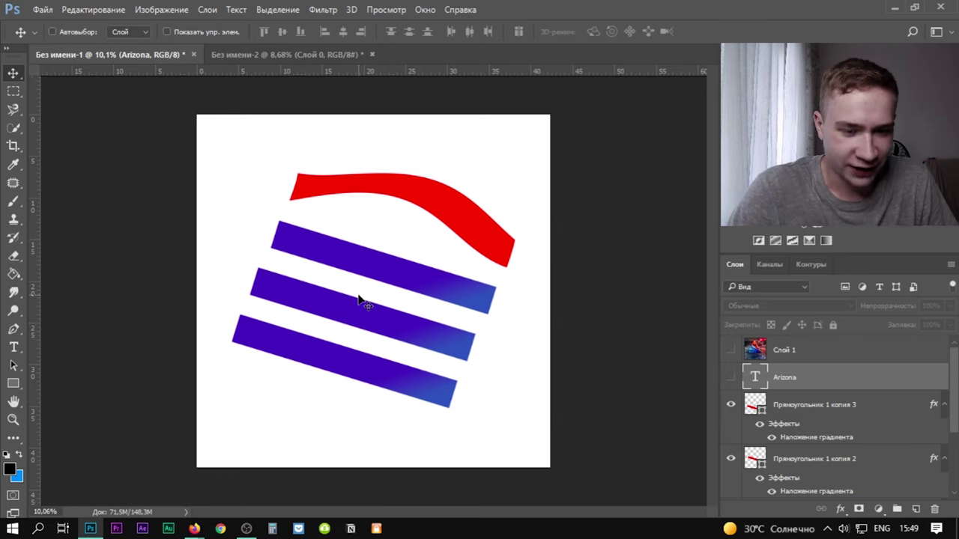
Show the reference avatar layer "Слой 1" to compare it with the stripes, and hide it again.
click(755, 350)
click(731, 350)
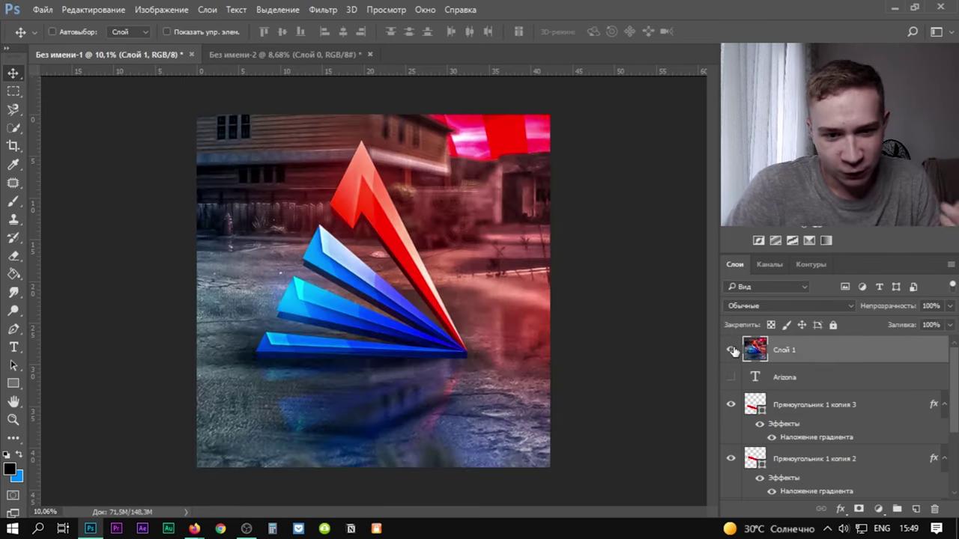
click(731, 349)
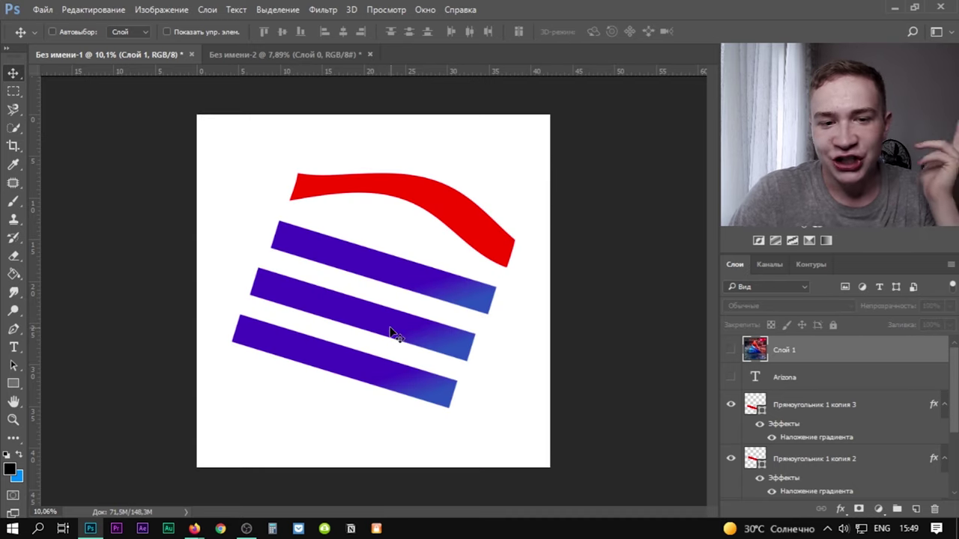
Add the text "Arizona" in Gotham Pro Bold at 100 pt to the blank document "Без имени-2".
click(254, 58)
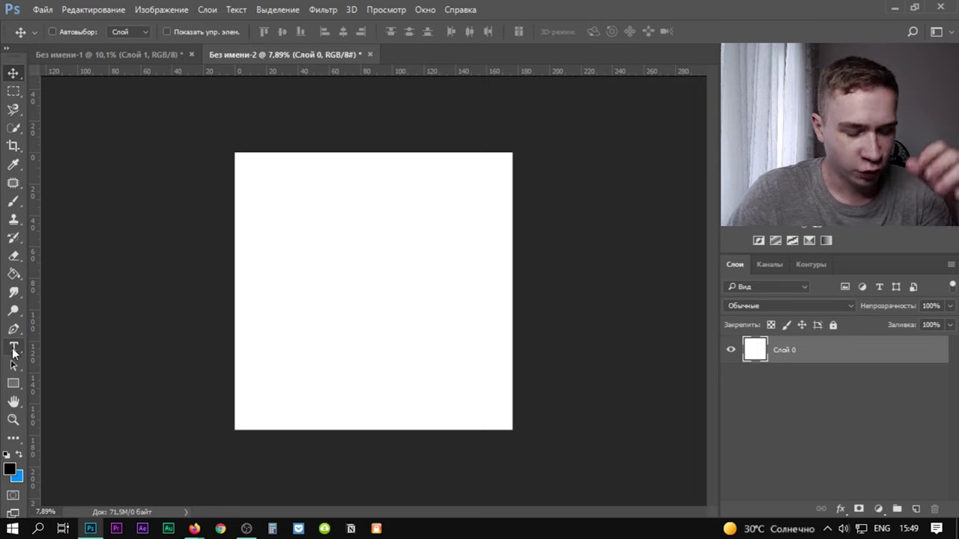
click(14, 349)
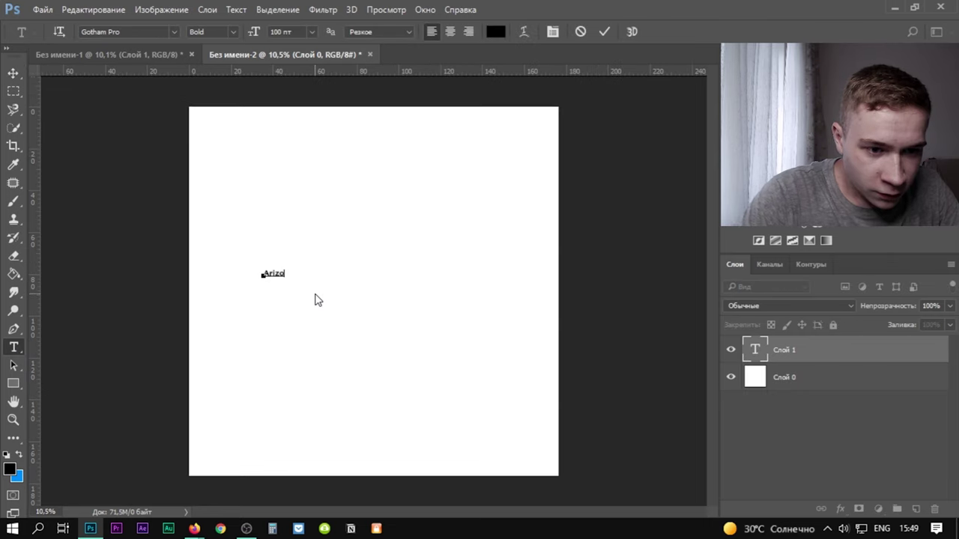
text(na)
key(ctrl+Return)
Enlarge the "Arizona" text to about 1089% and place it across the upper half of the canvas.
key(ctrl+t)
drag(296, 264, 448, 219)
key(Return)
key(v)
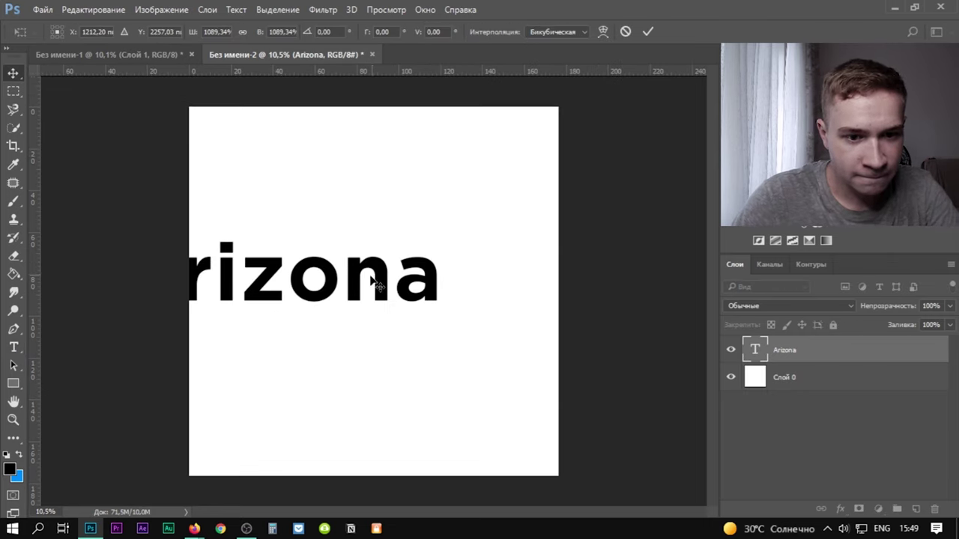
mouse_move(370, 278)
mouse_down()
mouse_move(471, 241)
mouse_move(466, 253)
mouse_up()
scroll(459, 254, down, 3)
scroll(456, 252, up, 4)
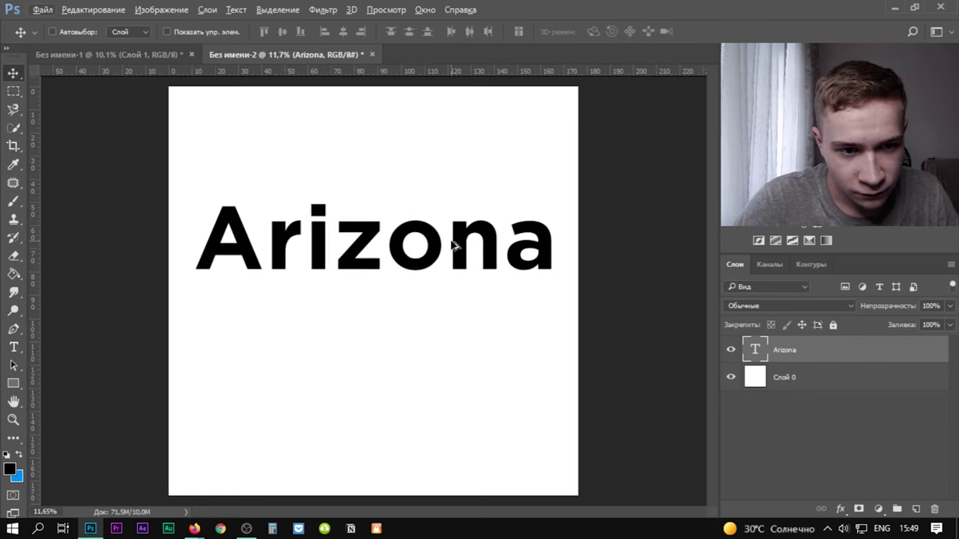
Place a large stretched "z" text, rotated about 10°, over the gap in "Arizona" and move its layer beneath the word.
click(462, 217)
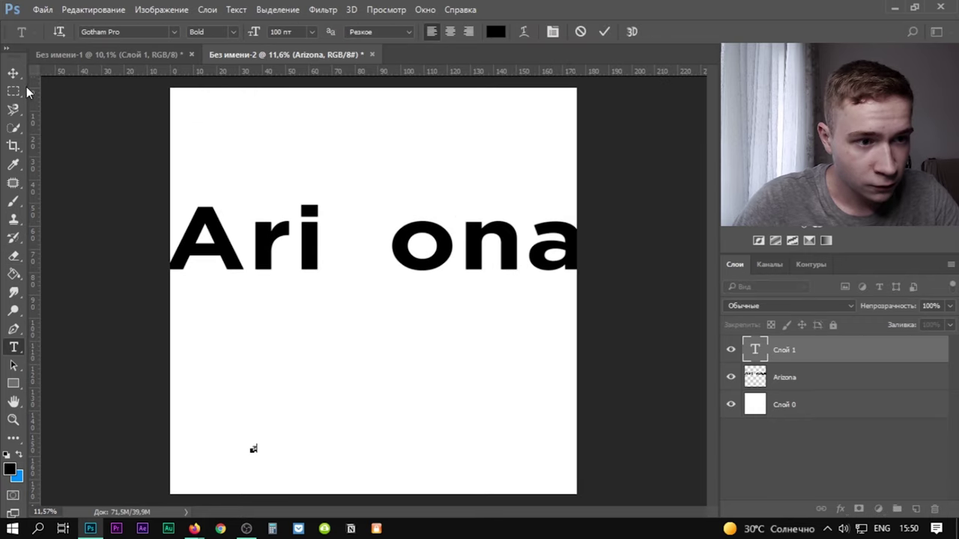
click(13, 73)
key(ctrl+t)
key(Return)
drag(259, 443, 461, 234)
key(ctrl+t)
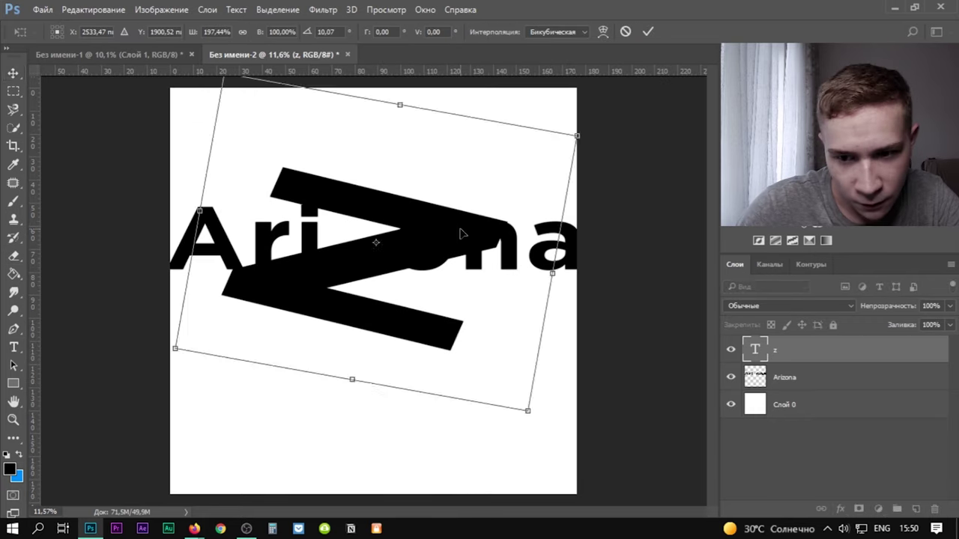
key(Return)
drag(792, 353, 791, 392)
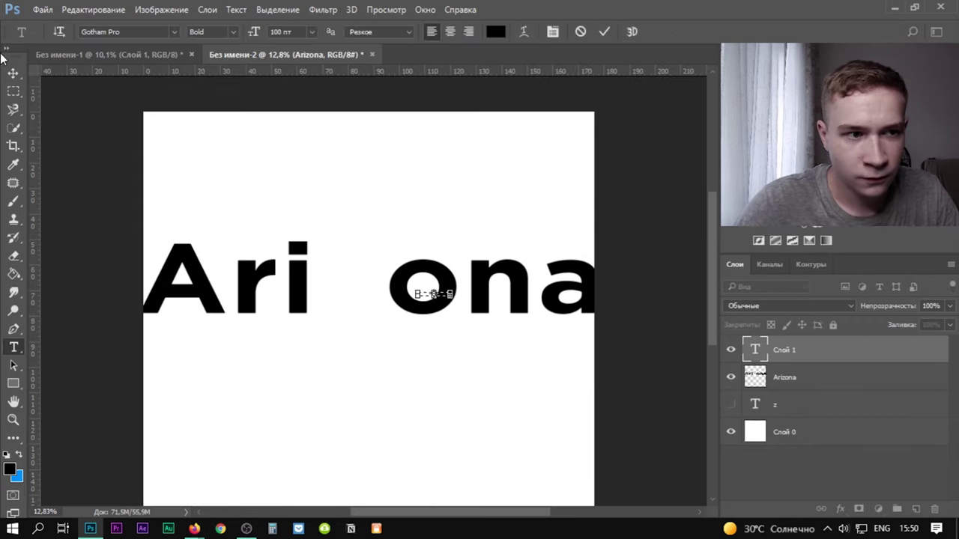
Add a new layer clipped to the "Arizona" layer and paint the letters "ona" red.
click(13, 73)
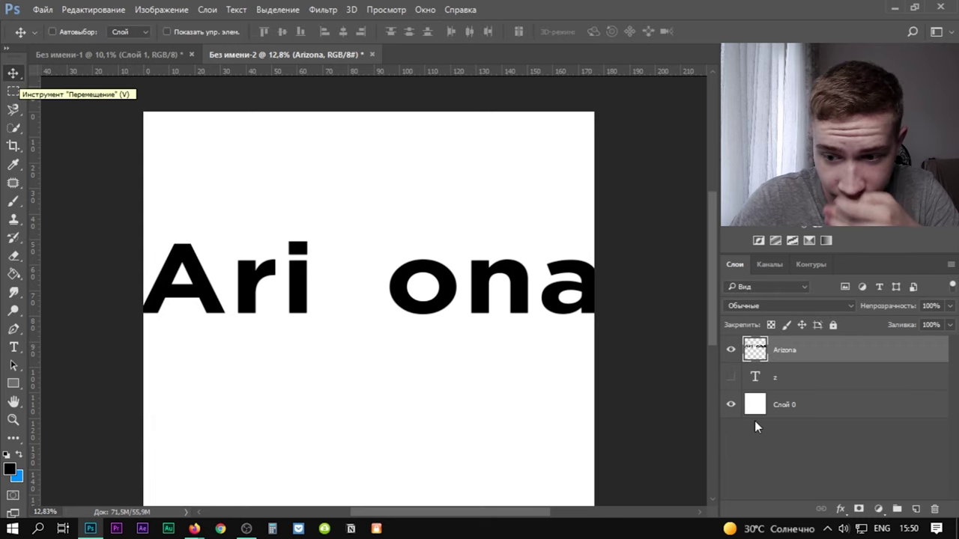
click(915, 509)
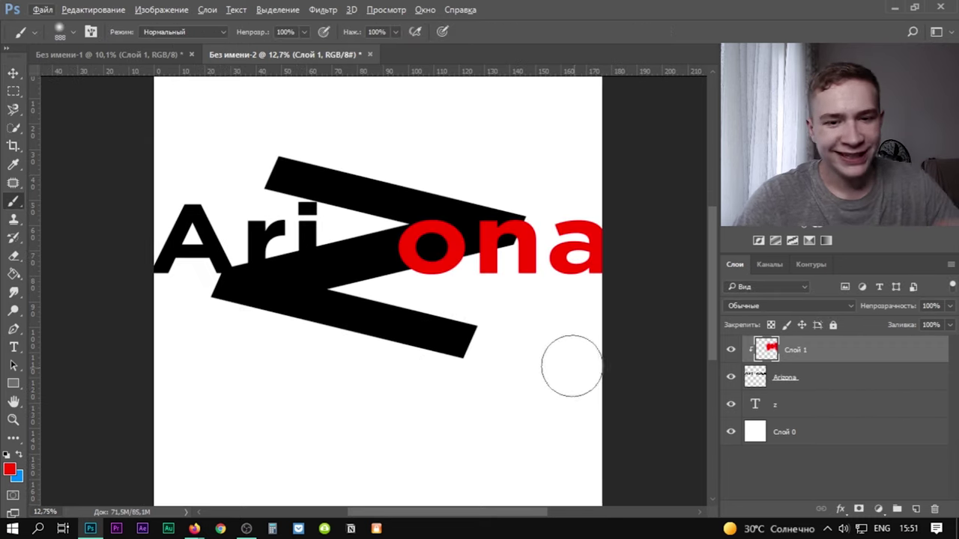
Enlarge the "z" behind the word to about 137% and shift it slightly to the right.
click(782, 408)
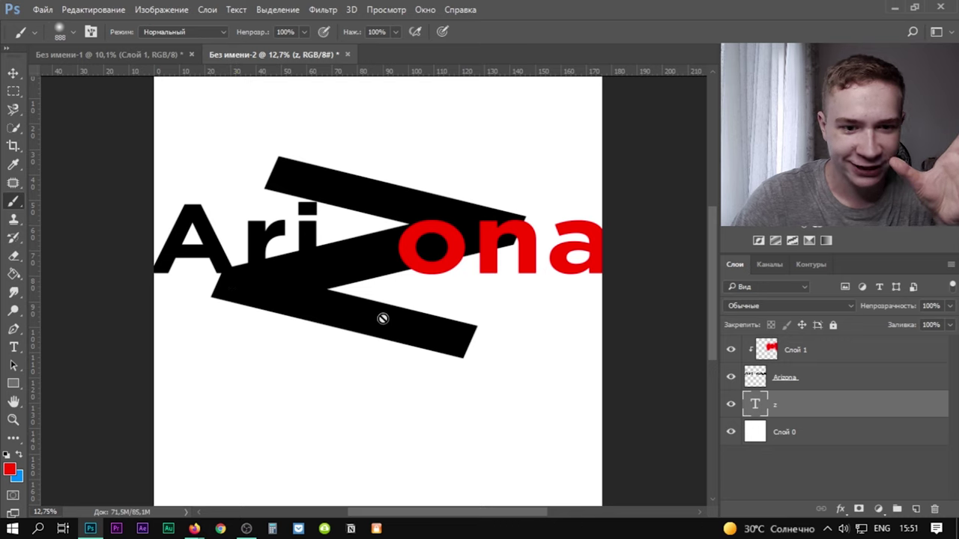
click(13, 73)
key(ctrl+t)
drag(377, 413, 380, 477)
drag(603, 238, 680, 245)
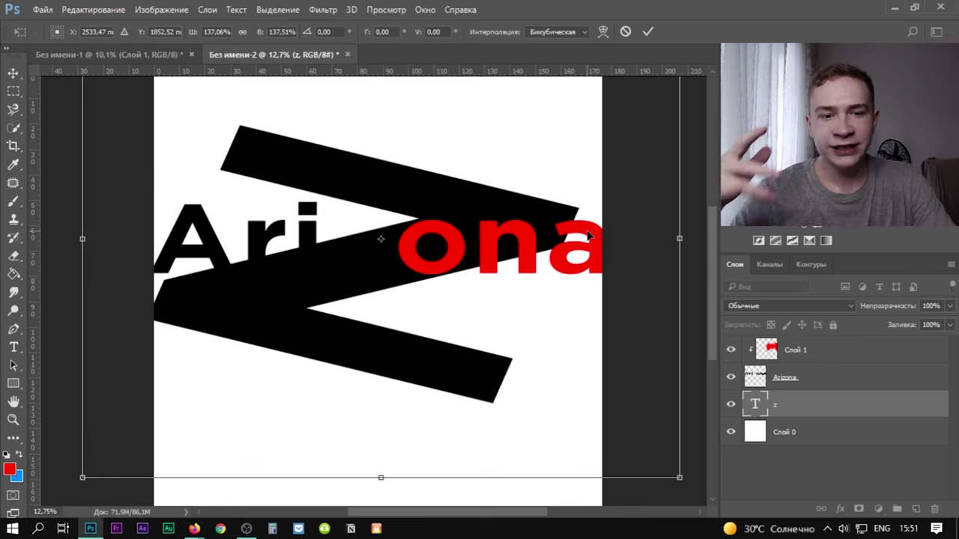
key(Return)
drag(456, 194, 466, 193)
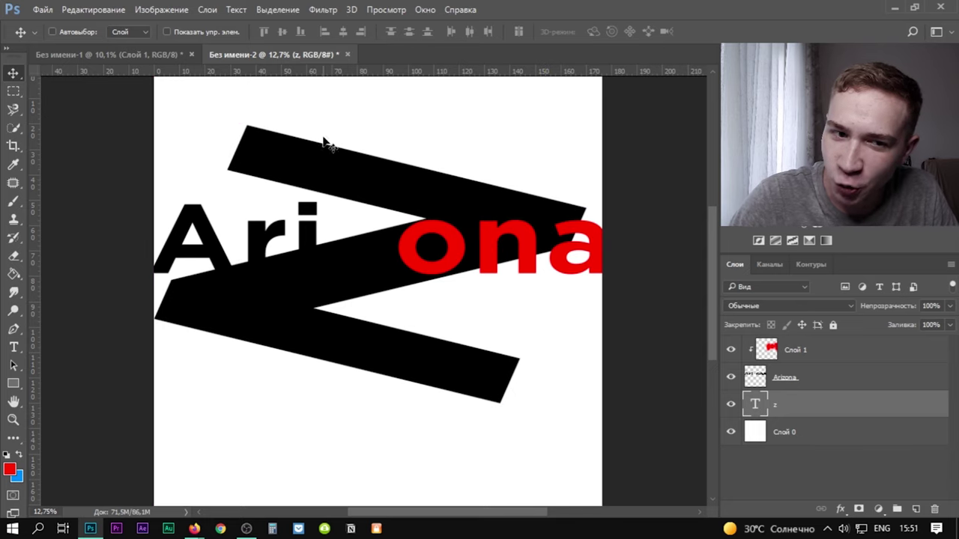
scroll(321, 143, down, 1)
scroll(263, 179, up, 1)
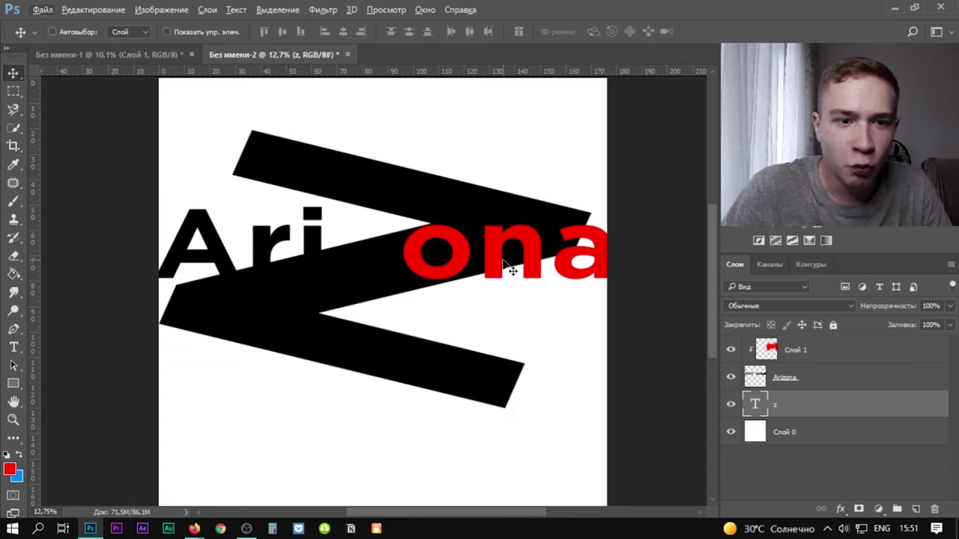
scroll(300, 330, down, 4)
scroll(300, 331, up, 3)
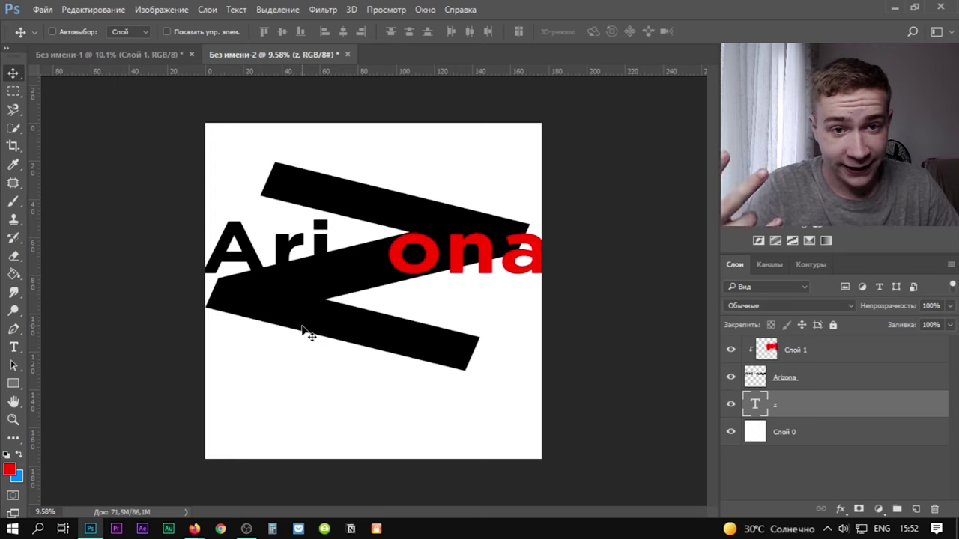
scroll(229, 240, down, 2)
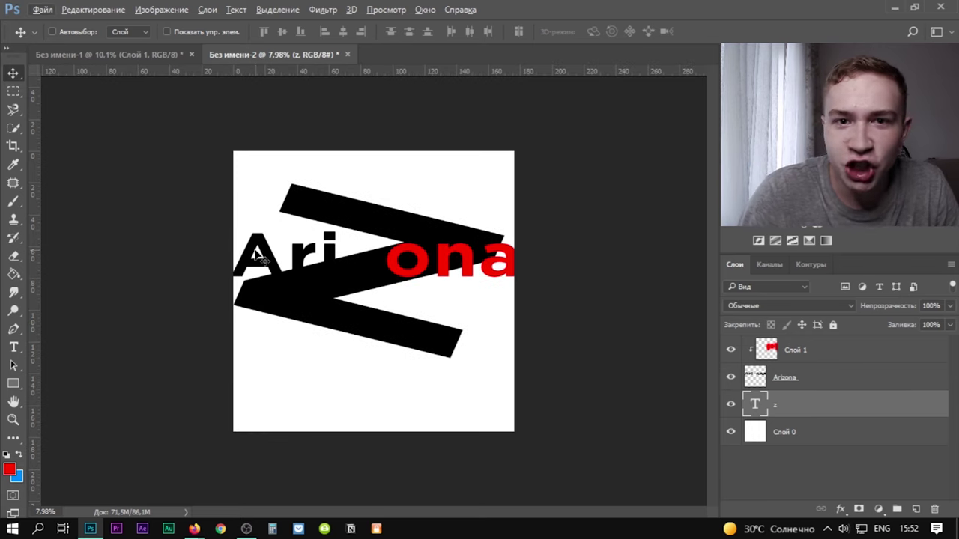
scroll(257, 259, up, 1)
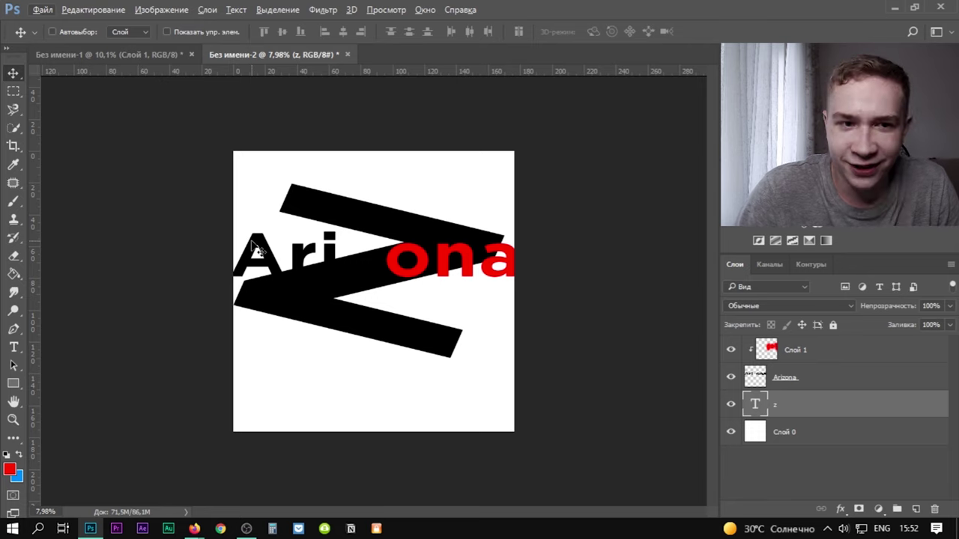
Create a new document with a size of 5000.
key(ctrl+n)
text(5000)
click(622, 218)
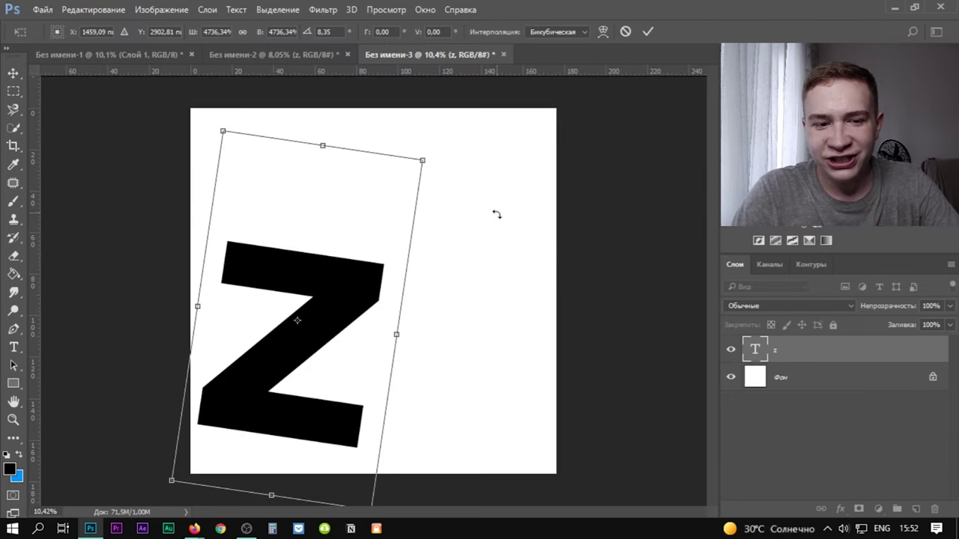
Add a black "z" text scaled to about 4736% and rotated about 8°, stretch it wider and centre it on the canvas.
key(Return)
drag(473, 225, 510, 182)
key(ctrl+t)
drag(489, 250, 575, 250)
key(Return)
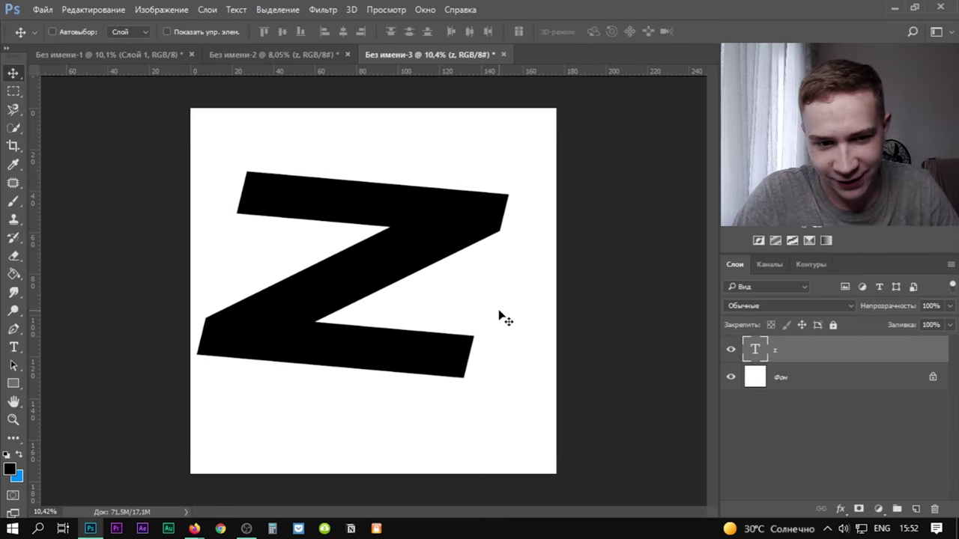
drag(499, 310, 517, 309)
scroll(516, 308, down, 3)
key(ctrl+0)
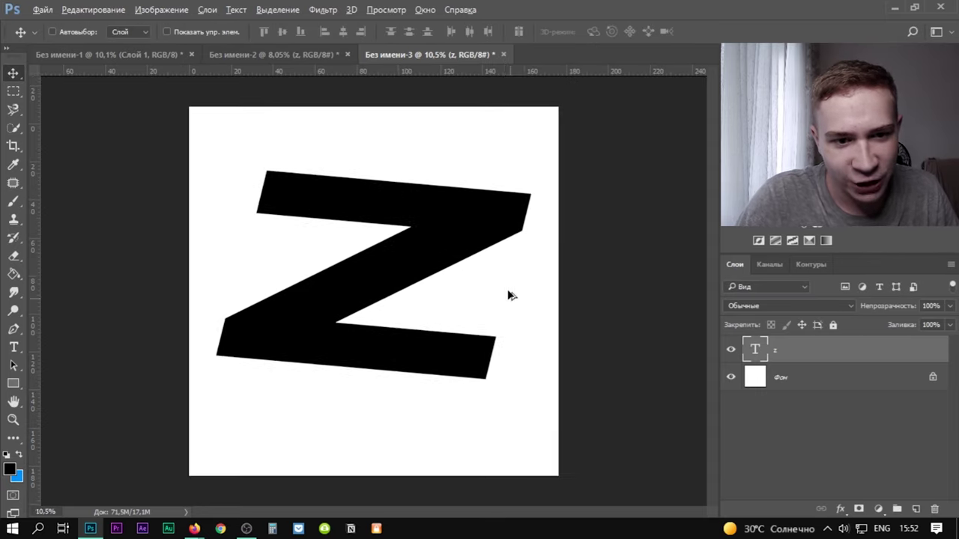
Enlarge the black "z" to about 113% so it fills the canvas width.
key(ctrl+t)
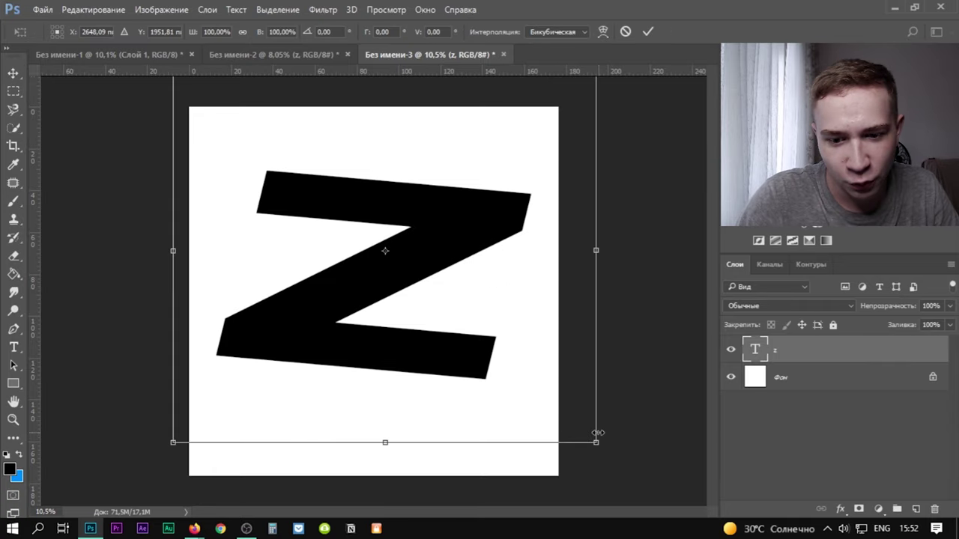
drag(618, 454, 632, 462)
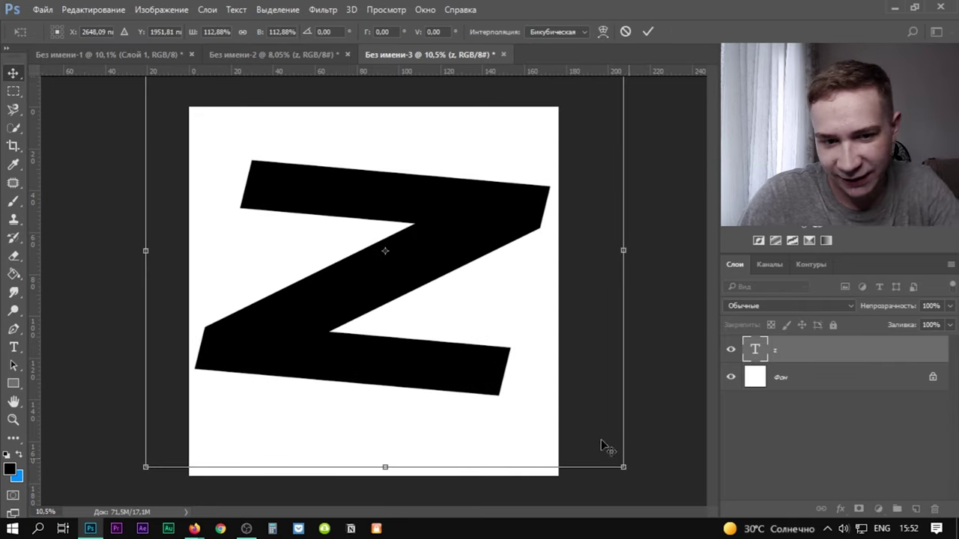
key(Return)
drag(447, 298, 446, 298)
scroll(446, 299, down, 1)
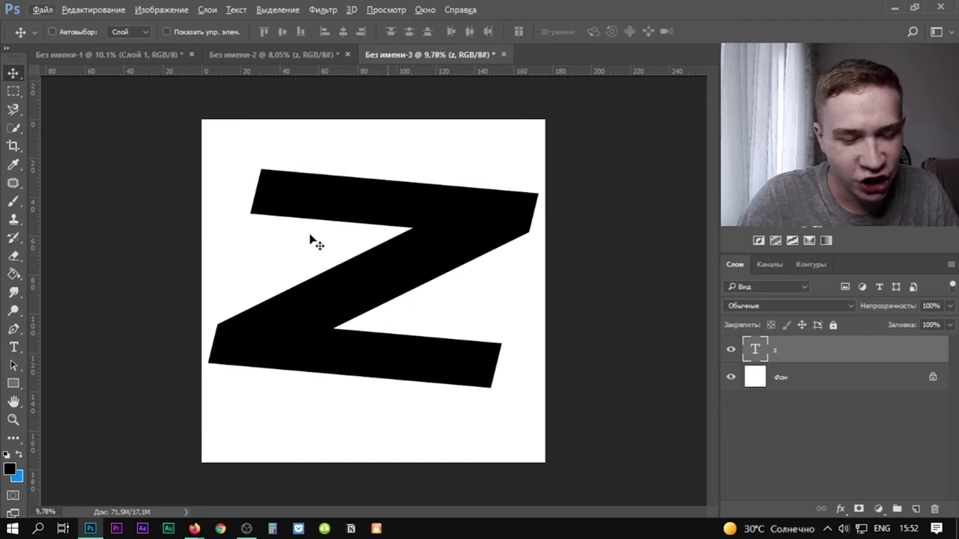
Check the reference avatar in the document "Без имени-1", hide it again and return to "Без имени-3".
click(112, 54)
click(728, 350)
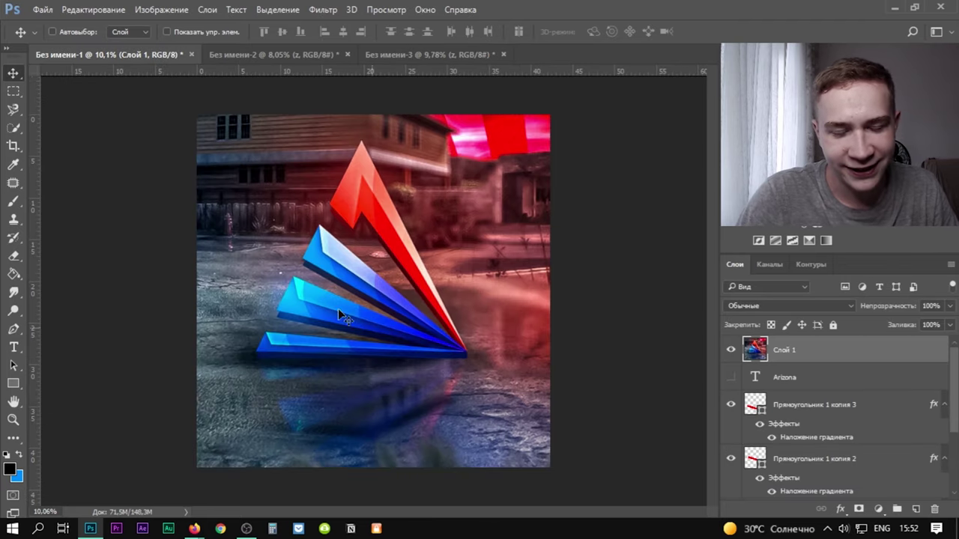
click(728, 350)
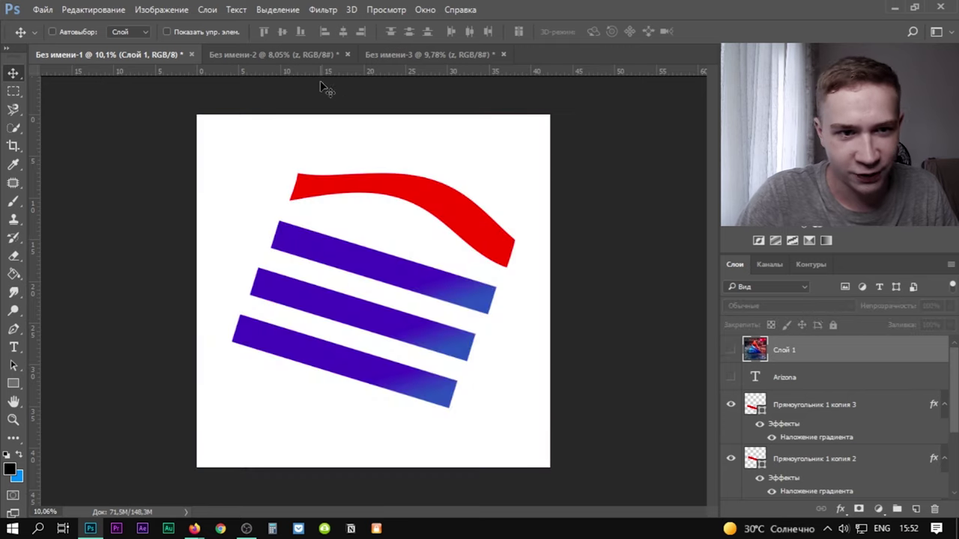
click(426, 55)
Add the black texts "ARIZONA" and "ROLE PLAY" and fit them along the upper and lower bars of the red "z".
scroll(345, 257, up, 1)
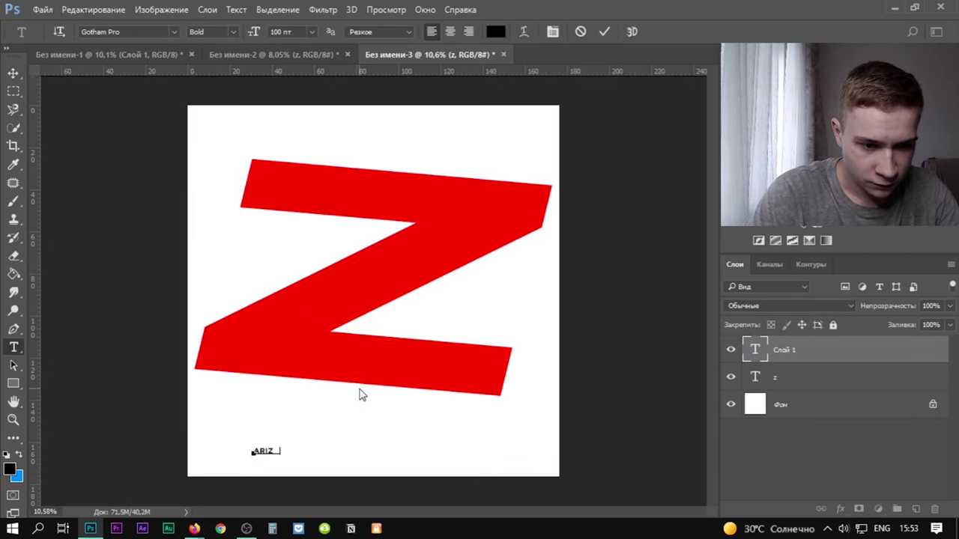
text(ONA)
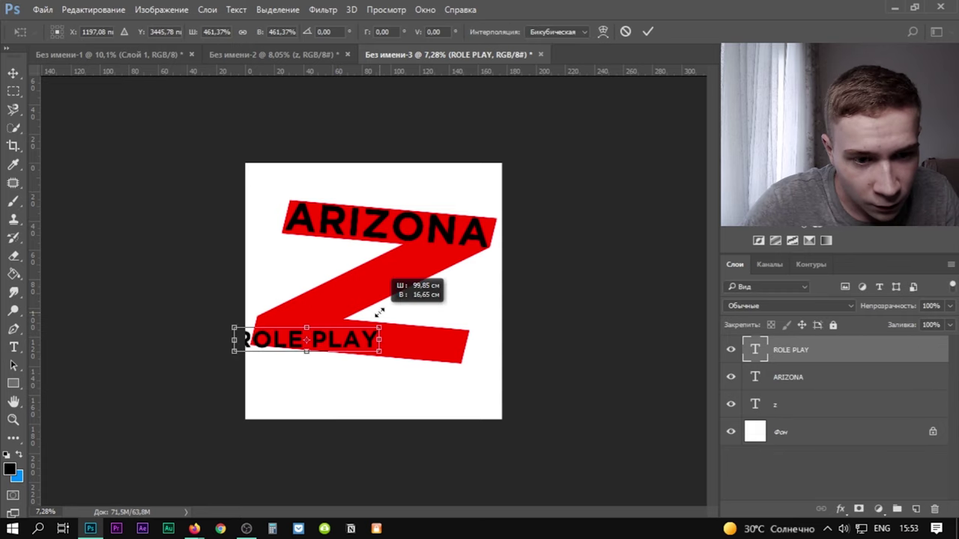
drag(379, 301, 465, 330)
key(Return)
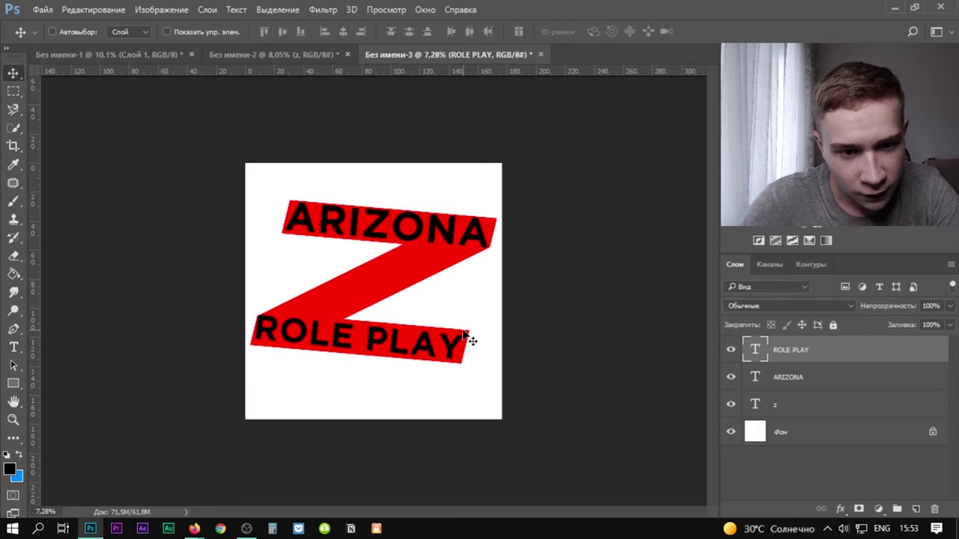
Place the text "#NOTOXIC54" along the diagonal bar of the red "z".
key(ctrl+t)
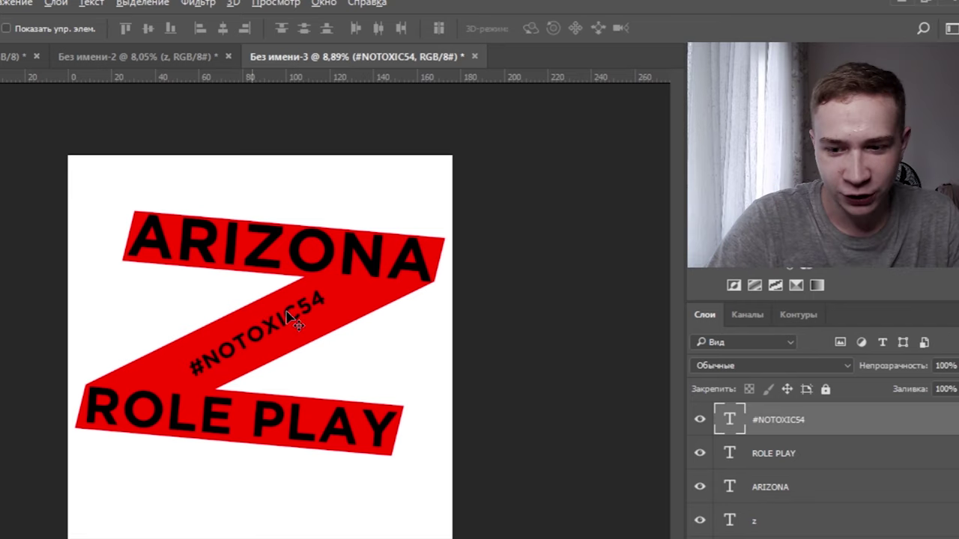
Narrow the red "z" together with its three texts to 59.37% width, keeping the height at 100%.
shift+click(786, 535)
key(ctrl+t)
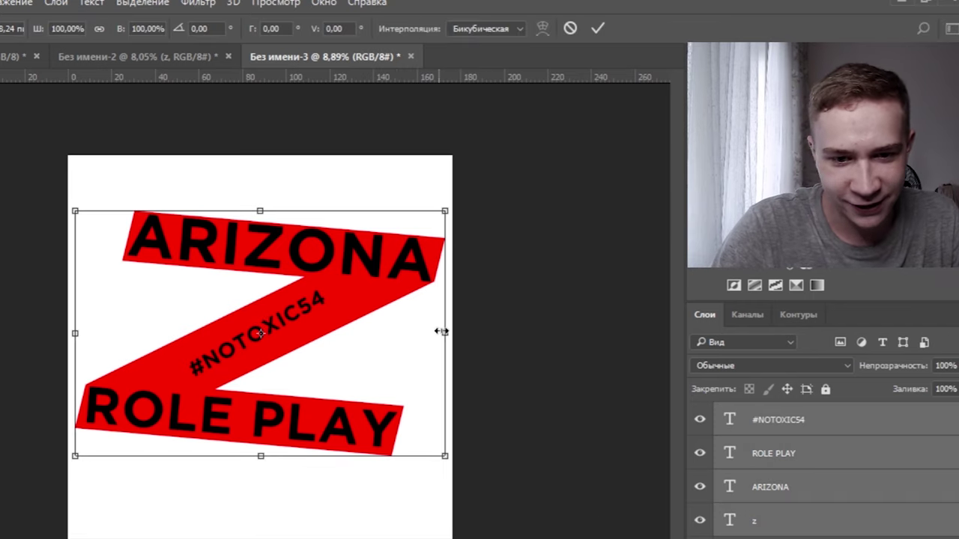
drag(441, 332, 367, 336)
key(Return)
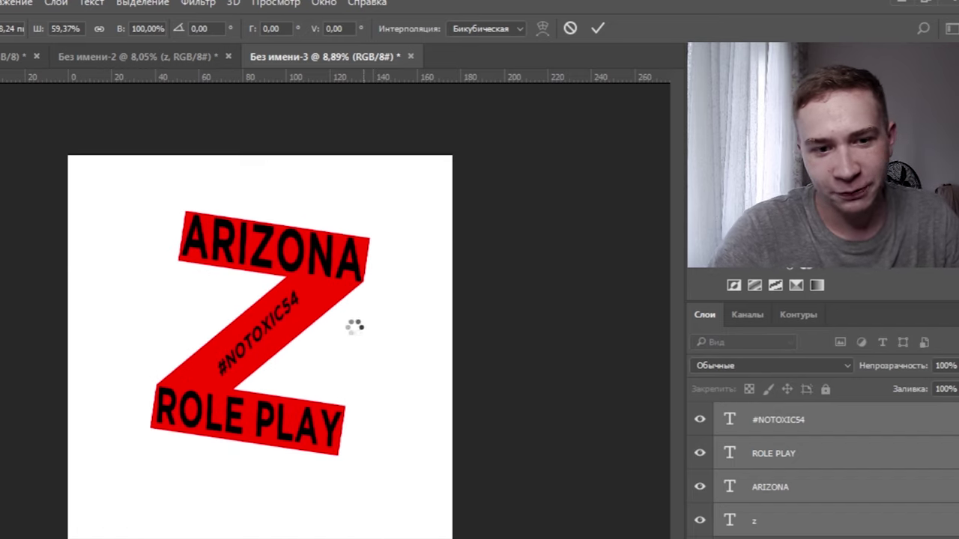
scroll(353, 335, up, 3)
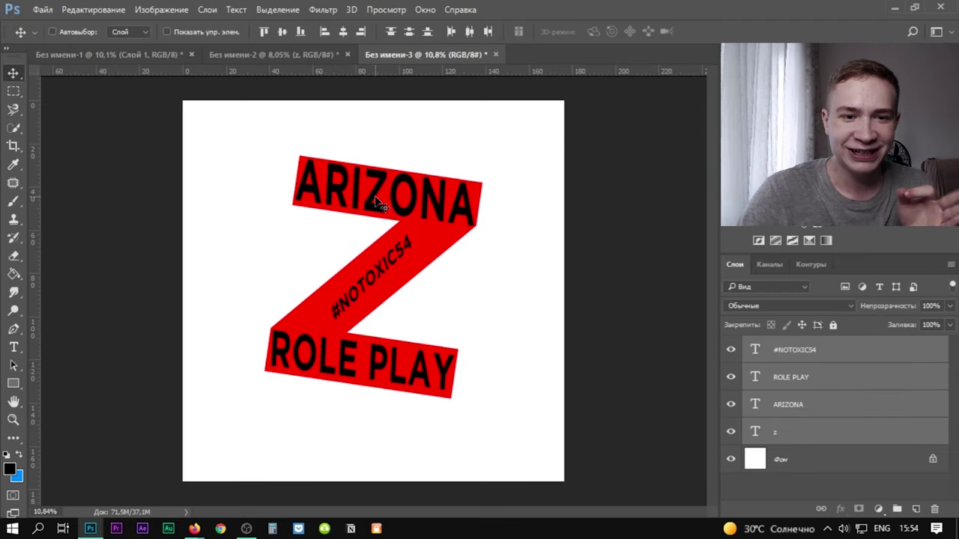
In the document "Без имени-1", draw a black circle 3787 px in diameter over the stripes with the Ellipse tool.
click(275, 59)
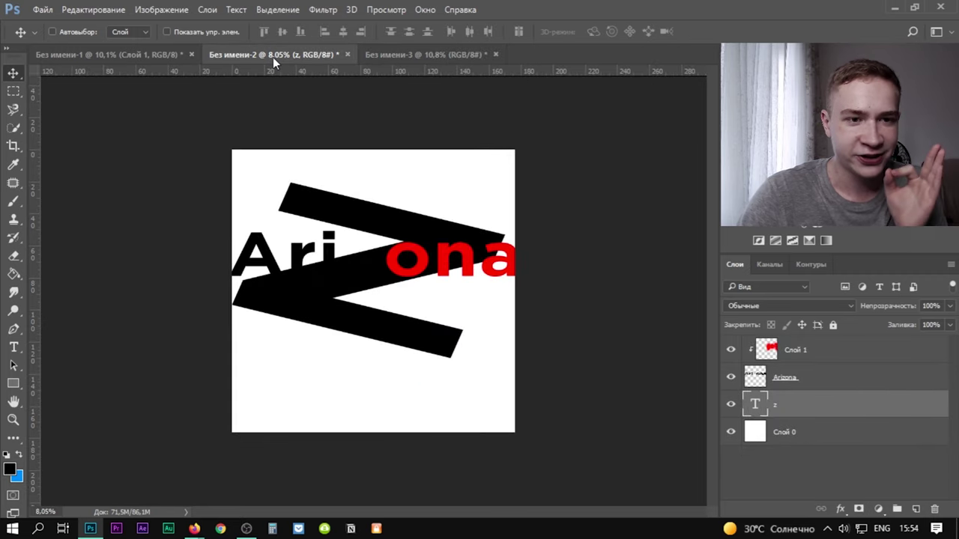
click(134, 54)
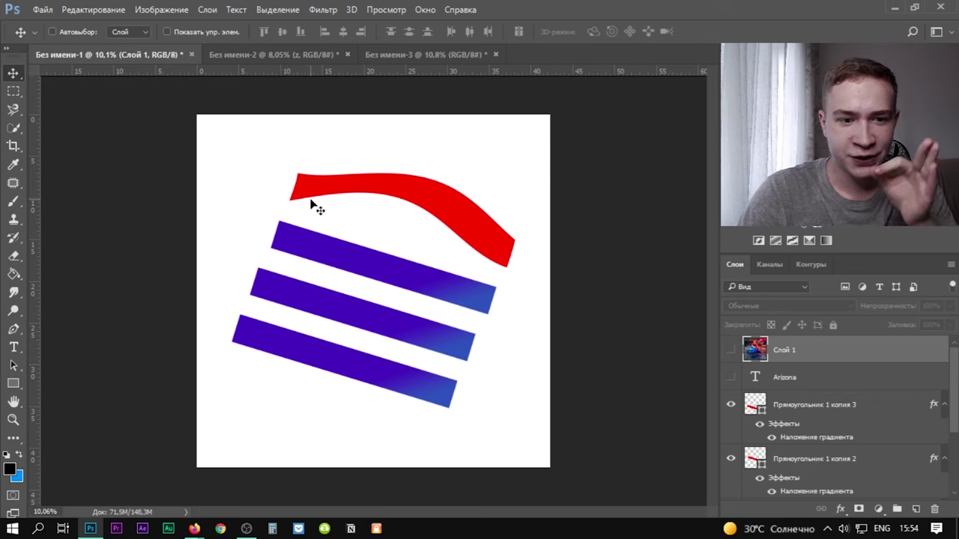
click(12, 382)
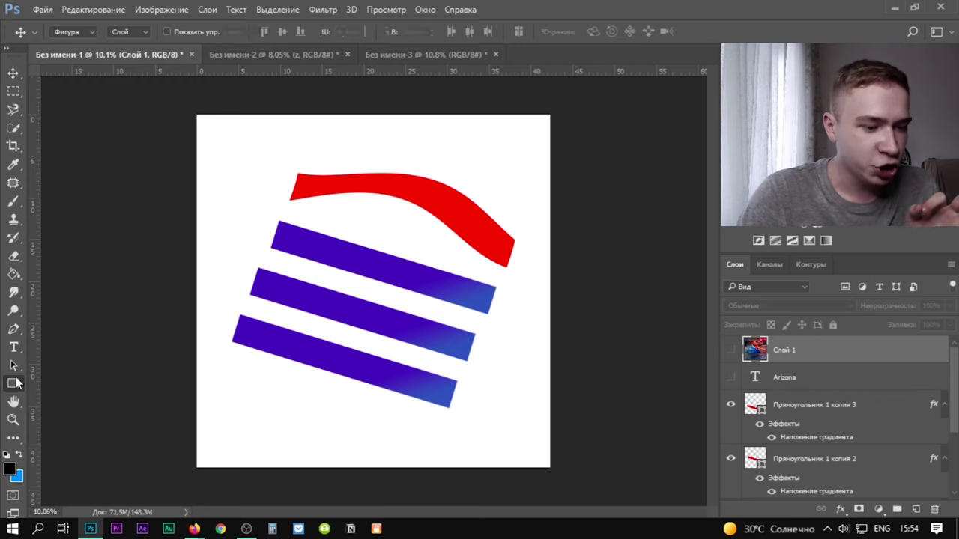
right_click(13, 383)
click(102, 410)
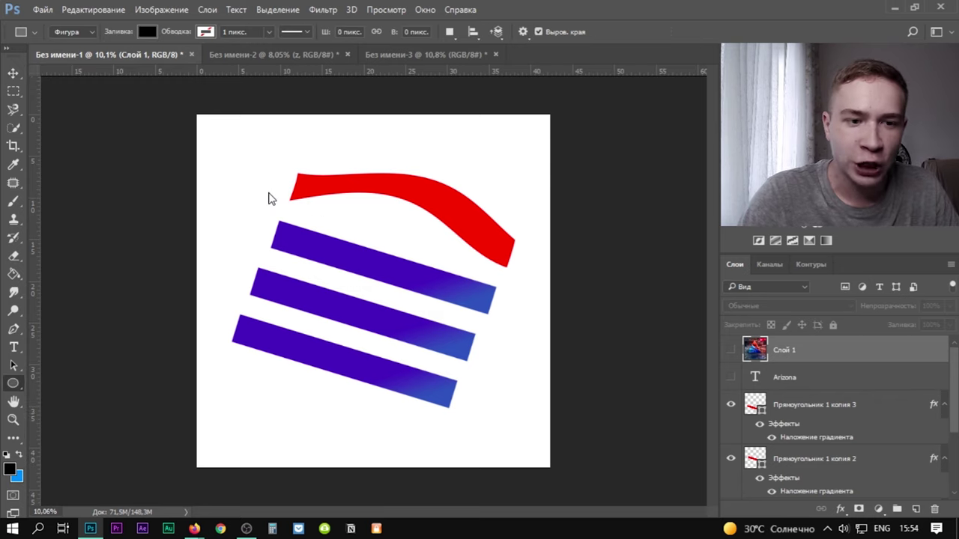
drag(269, 206, 612, 435)
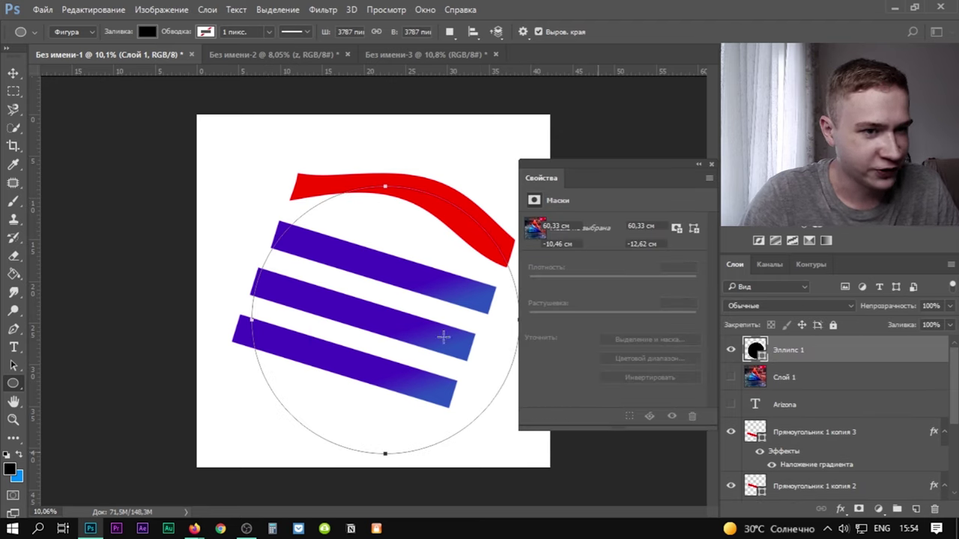
key(v)
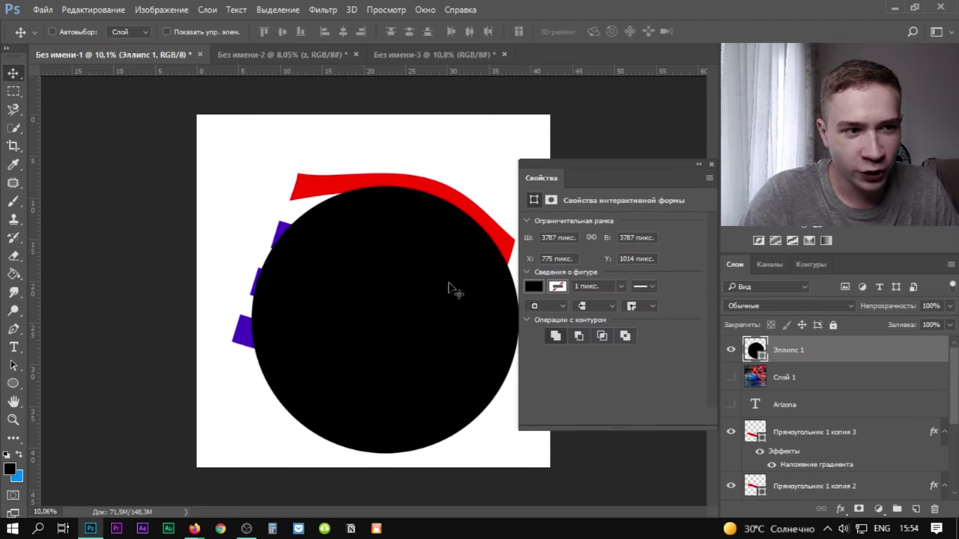
Place the black circle behind the red and blue stripes and move it up so it backs the emblem.
click(712, 164)
drag(385, 343, 387, 299)
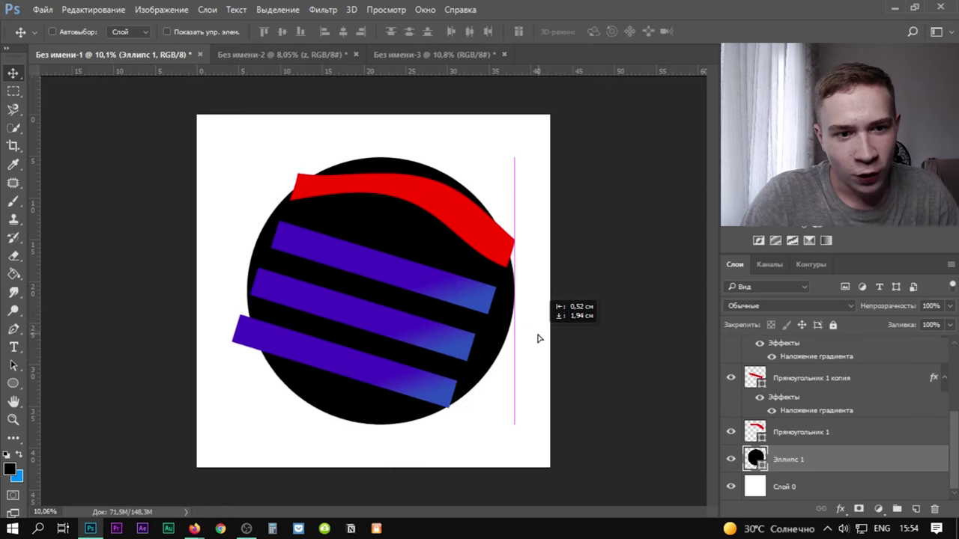
drag(539, 337, 528, 331)
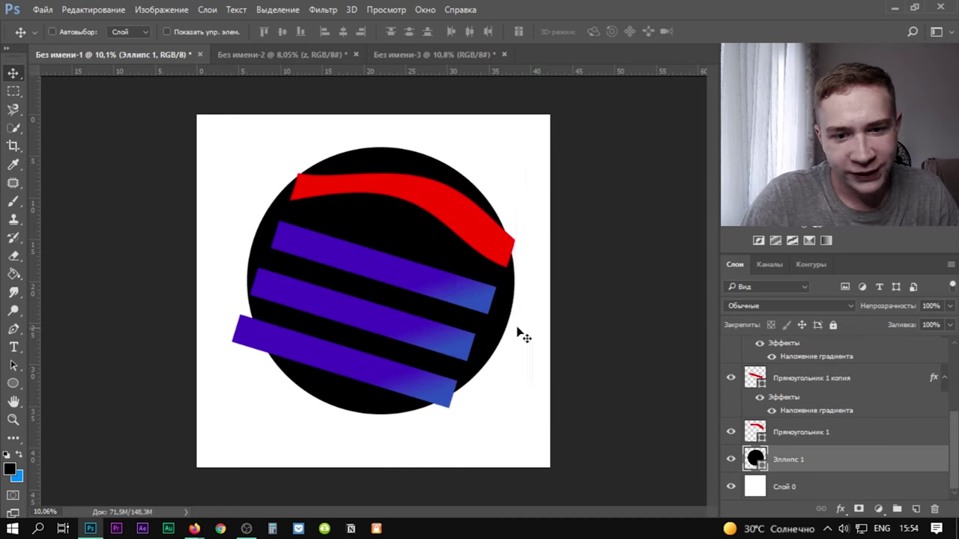
Dismiss the circle's layer style settings without changes and delete the black circle.
scroll(502, 323, down, 1)
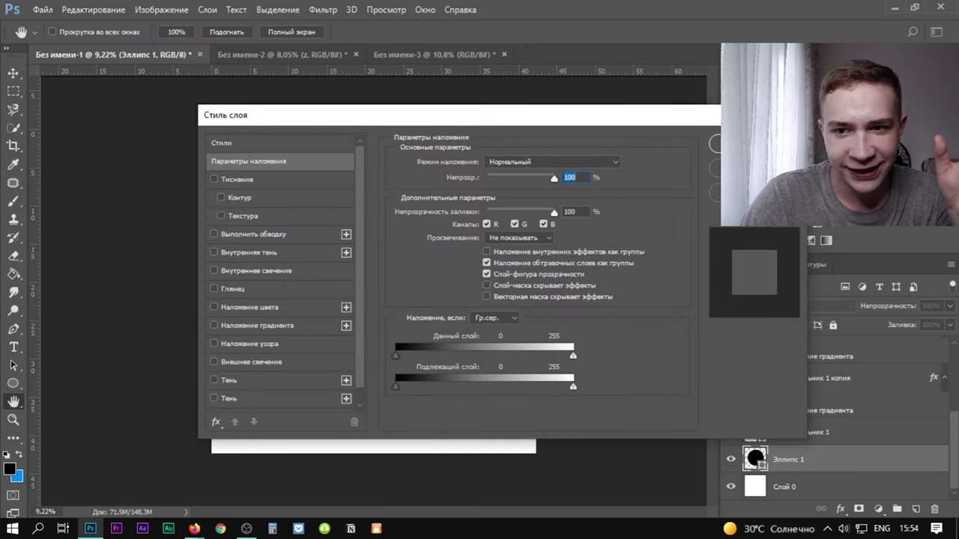
click(759, 161)
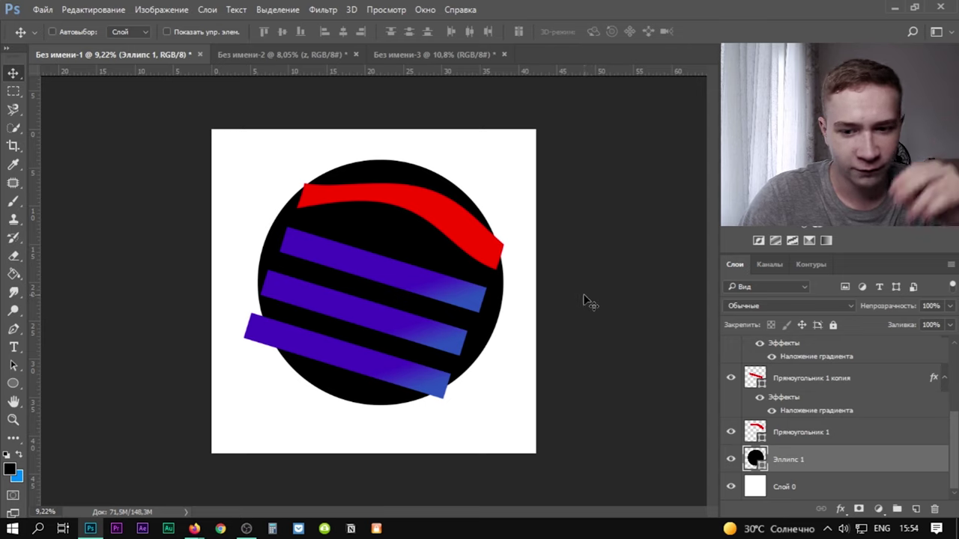
key(Delete)
Compare the logo drafts in "Без имени-1", "Без имени-2" and "Без имени-3", examining the red "Z" at different sizes.
click(432, 60)
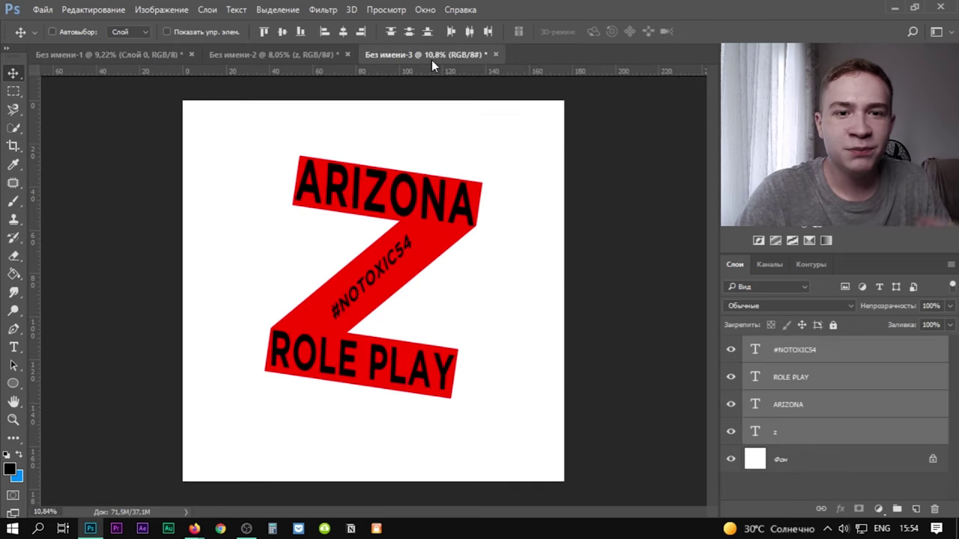
click(262, 57)
click(133, 57)
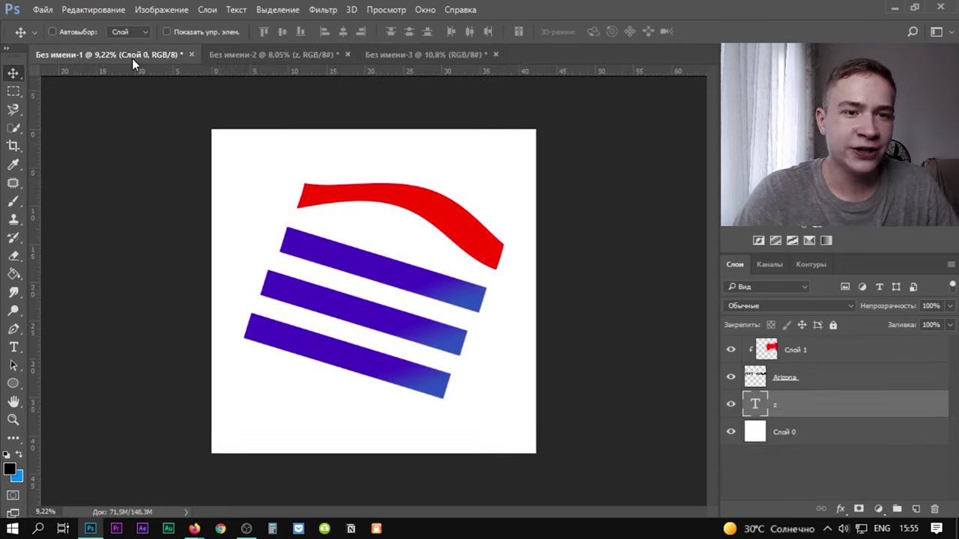
click(430, 55)
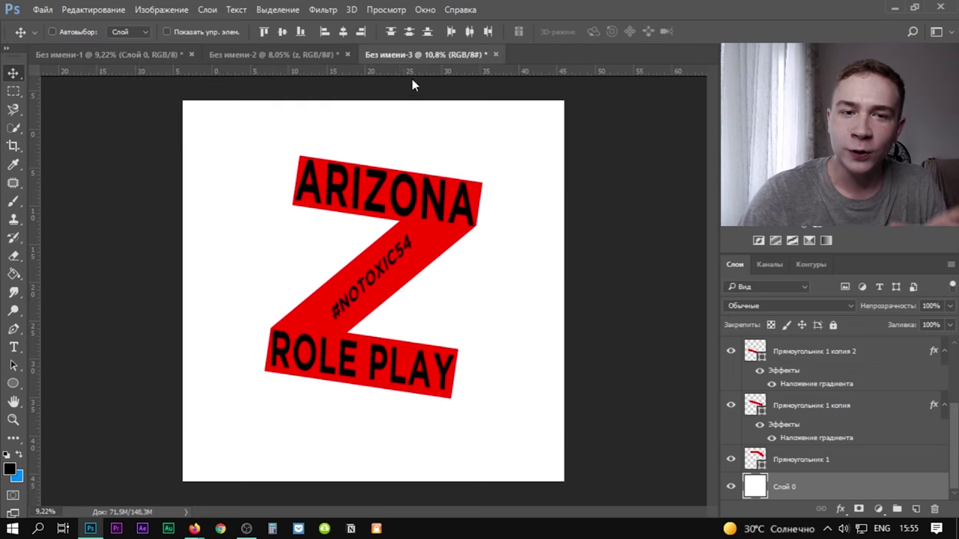
click(273, 56)
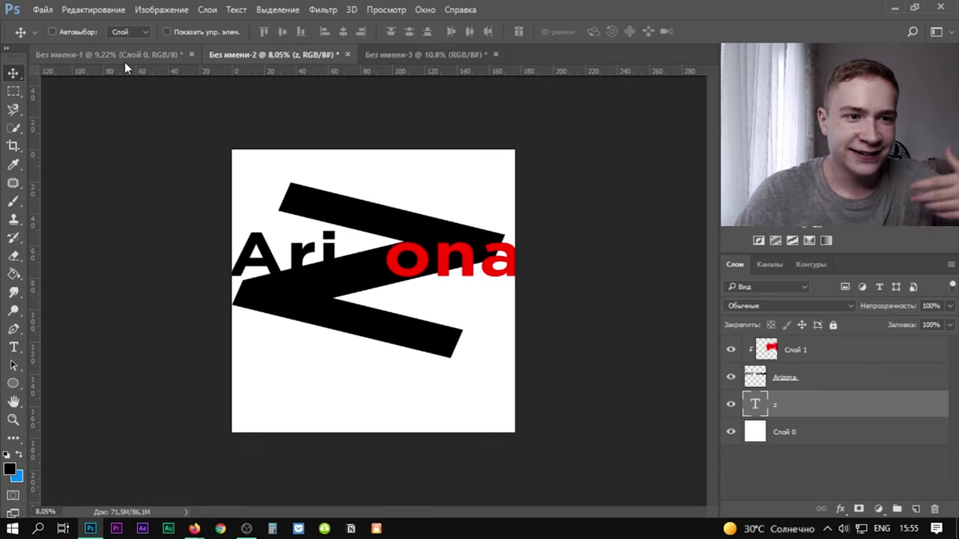
click(414, 53)
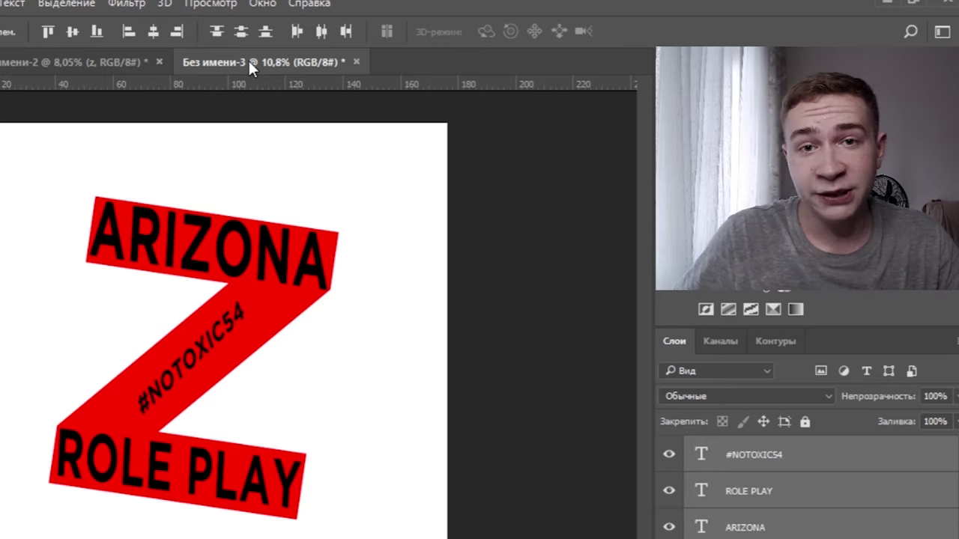
scroll(135, 182, down, 3)
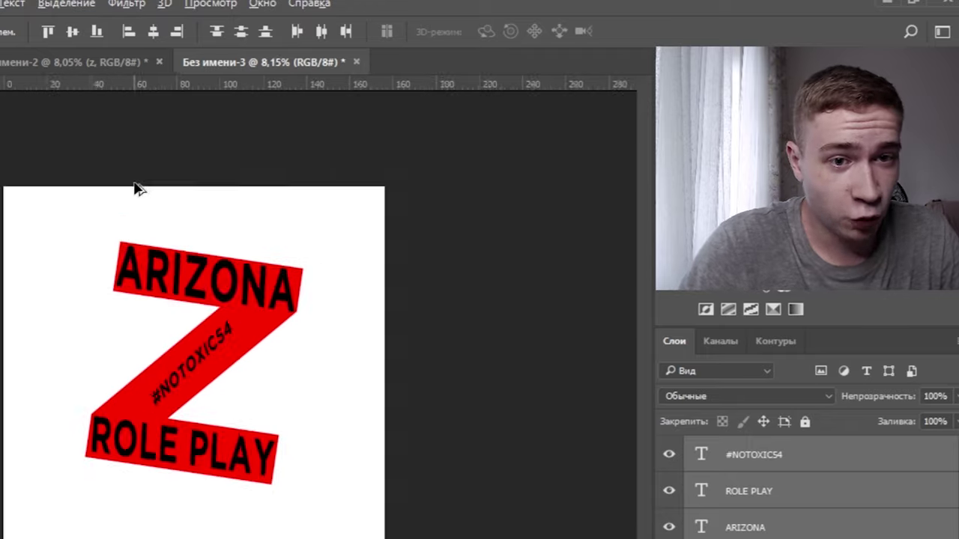
scroll(137, 189, up, 2)
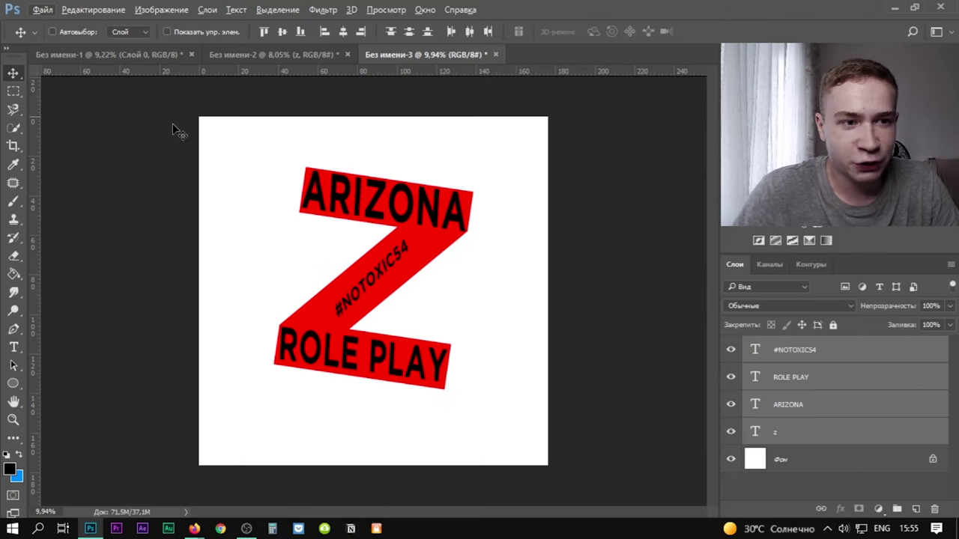
click(103, 57)
click(223, 57)
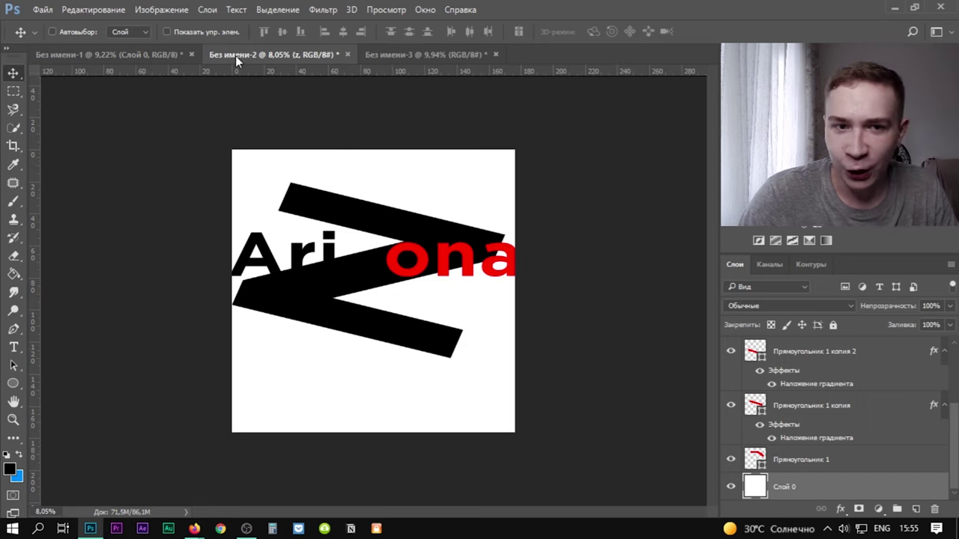
click(384, 57)
scroll(242, 240, down, 5)
scroll(242, 240, up, 4)
scroll(242, 240, down, 4)
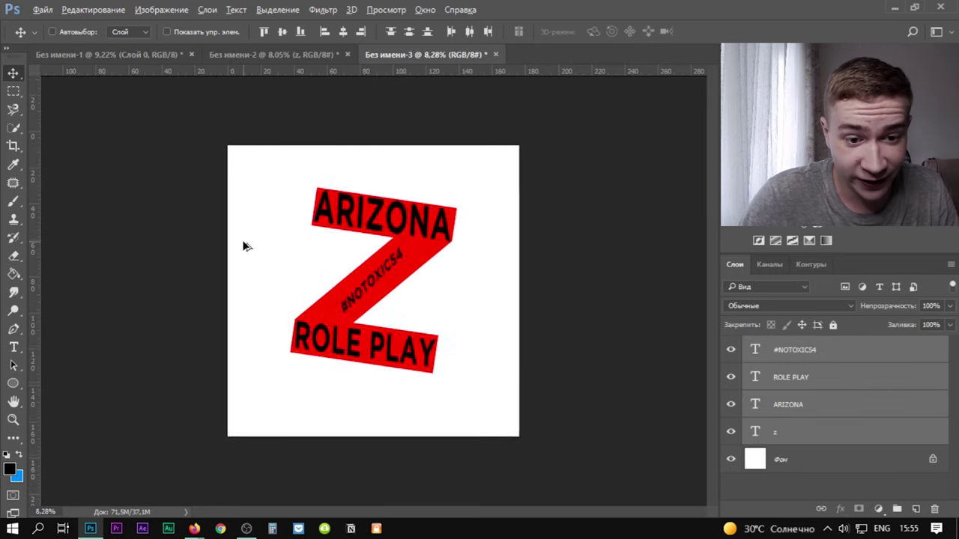
Stretch the red "z" with its three texts horizontally so it spans the full canvas width, keeping its height.
scroll(242, 239, up, 3)
key(ctrl+t)
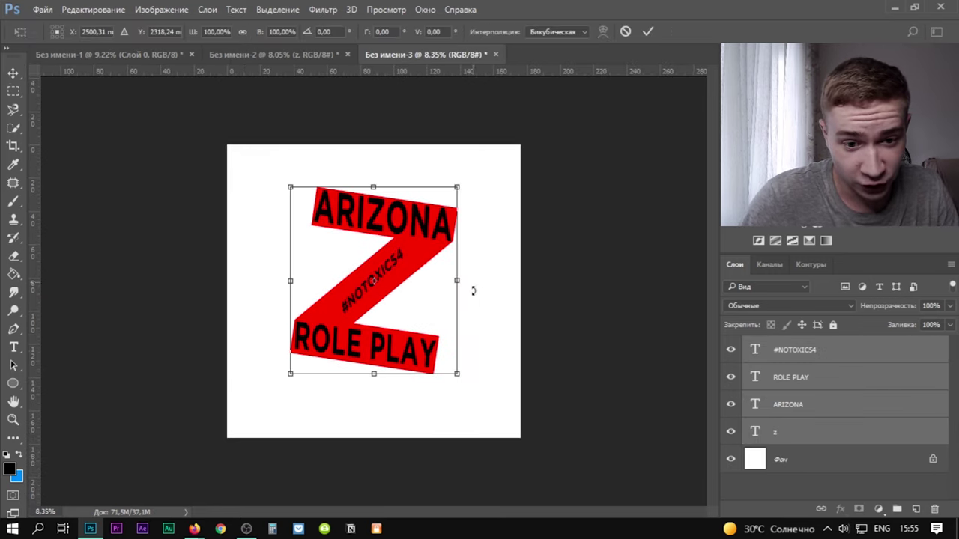
drag(456, 282, 527, 291)
key(Return)
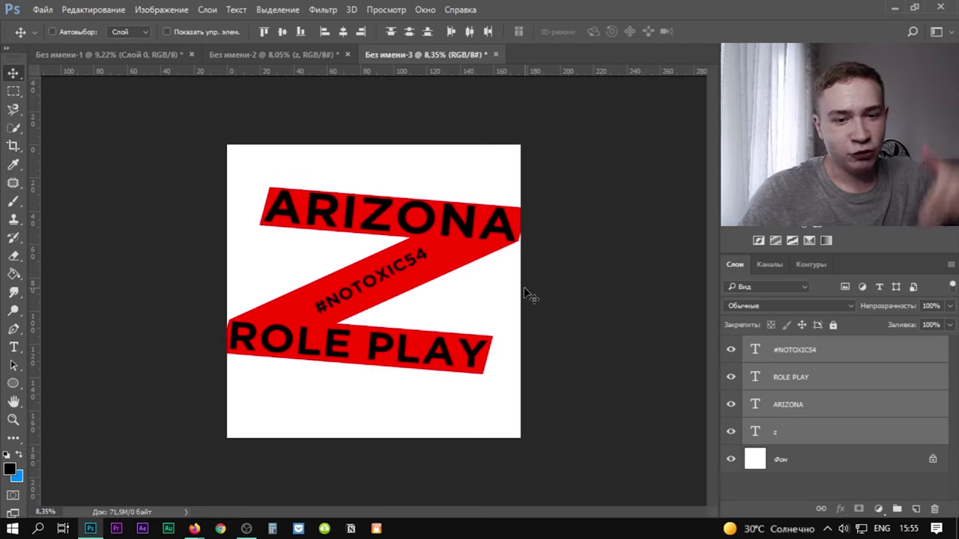
Check the reference avatar in "Без имени-1", hide it again and compare the drafts in the three open documents.
click(148, 52)
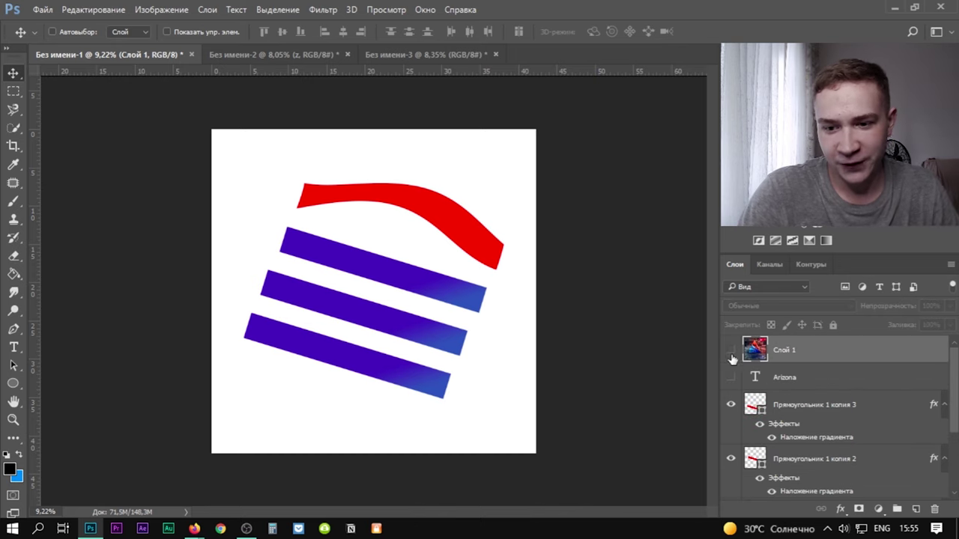
click(731, 352)
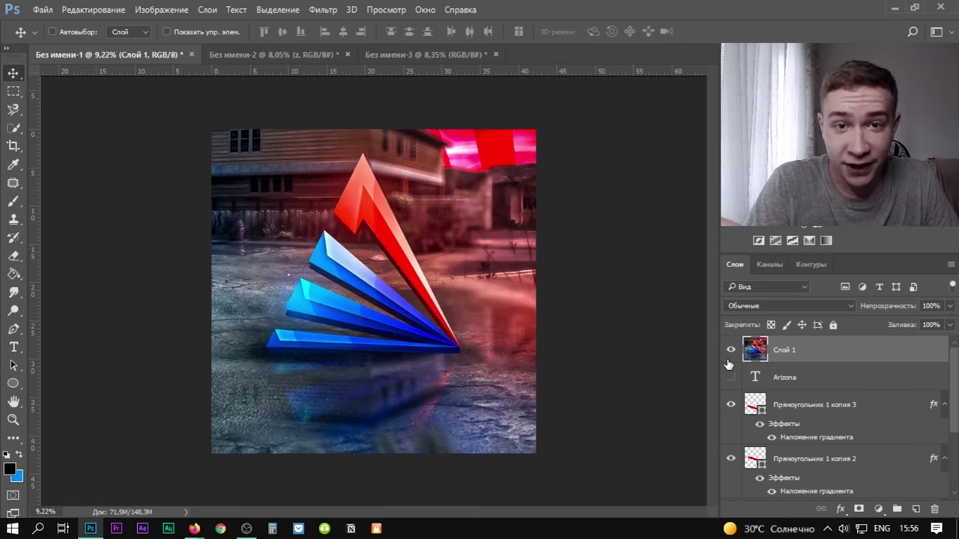
click(729, 358)
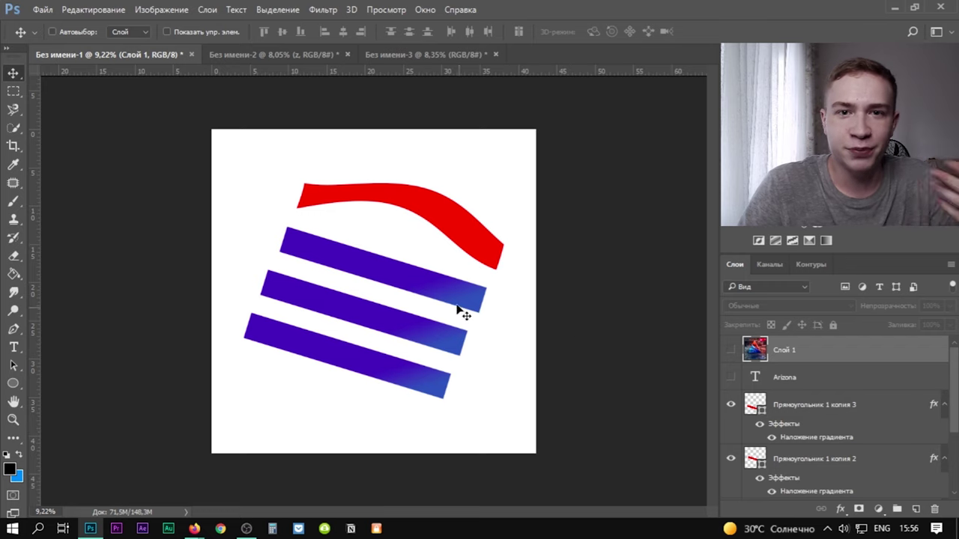
click(241, 54)
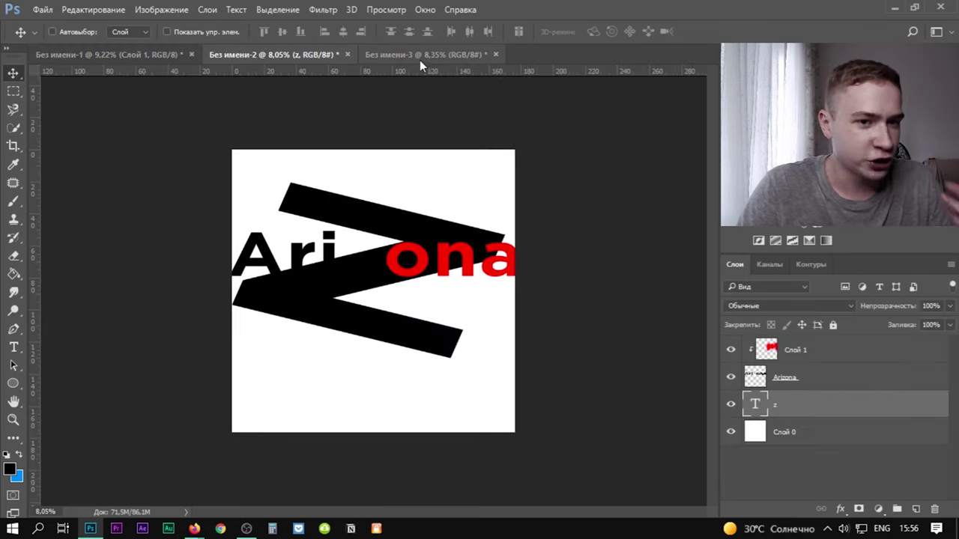
click(416, 55)
click(200, 55)
click(132, 59)
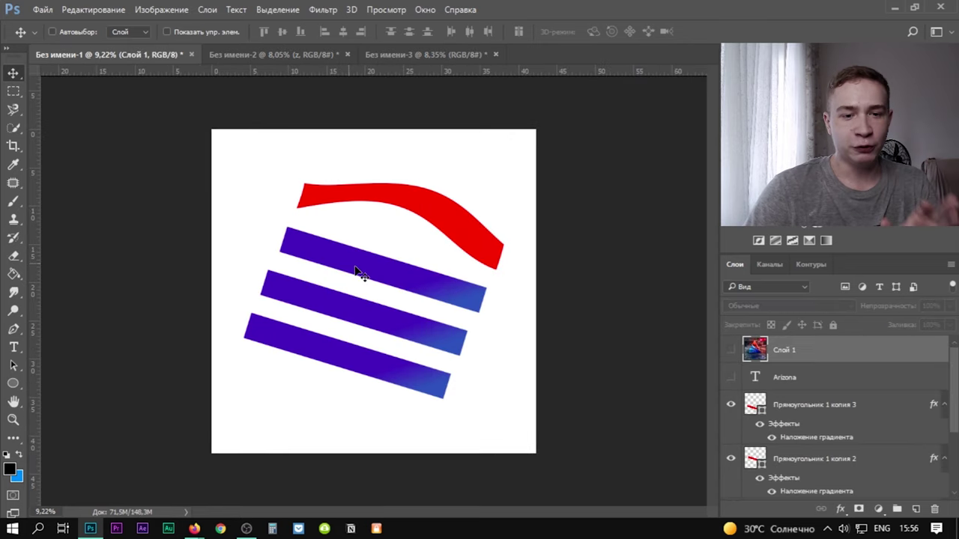